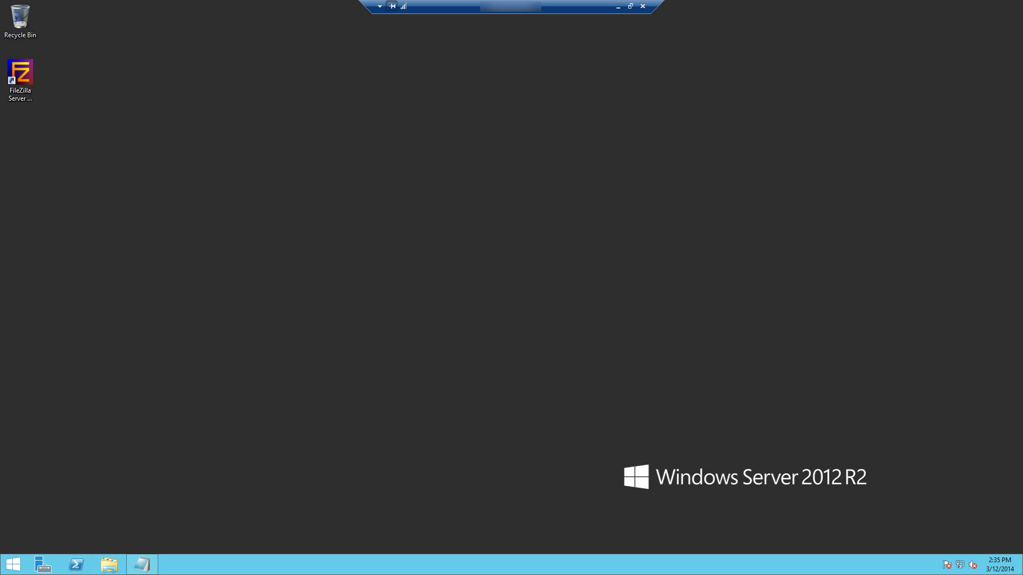
Step: Review the four lines of database connection details in the Notepad notes, then show the desktop
left_click(141, 565)
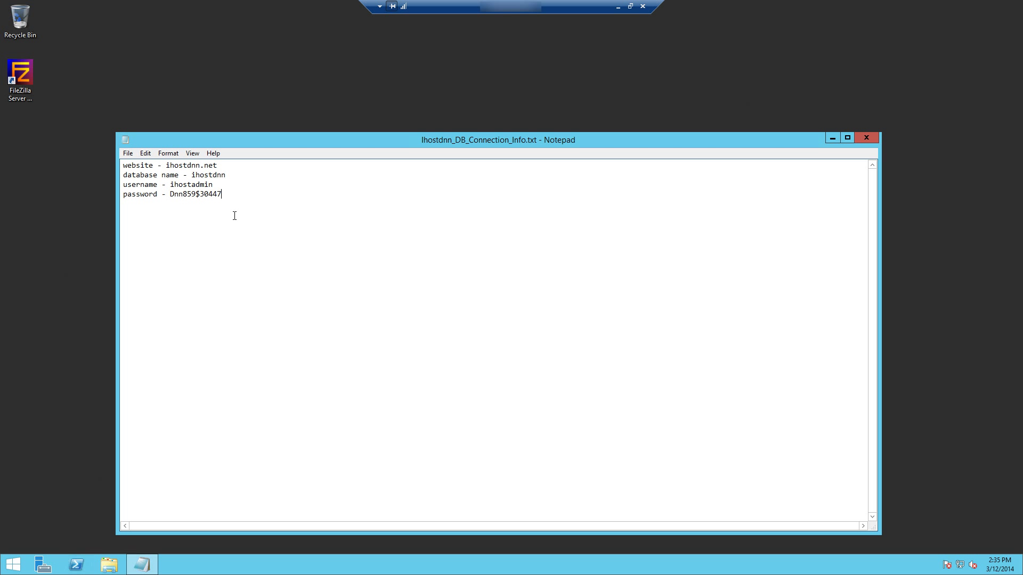
left_click_drag(221, 195, 121, 171)
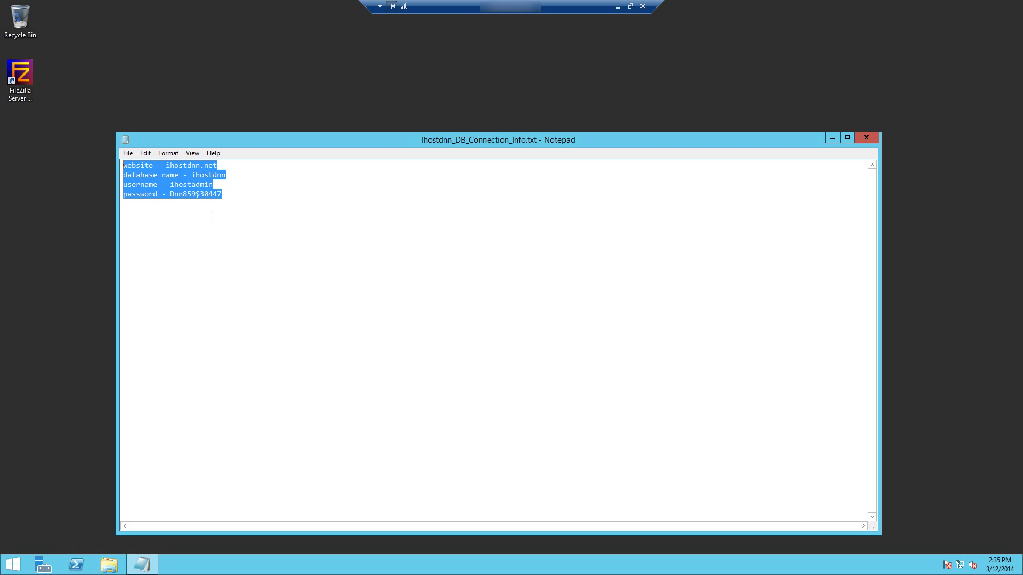
left_click(236, 213)
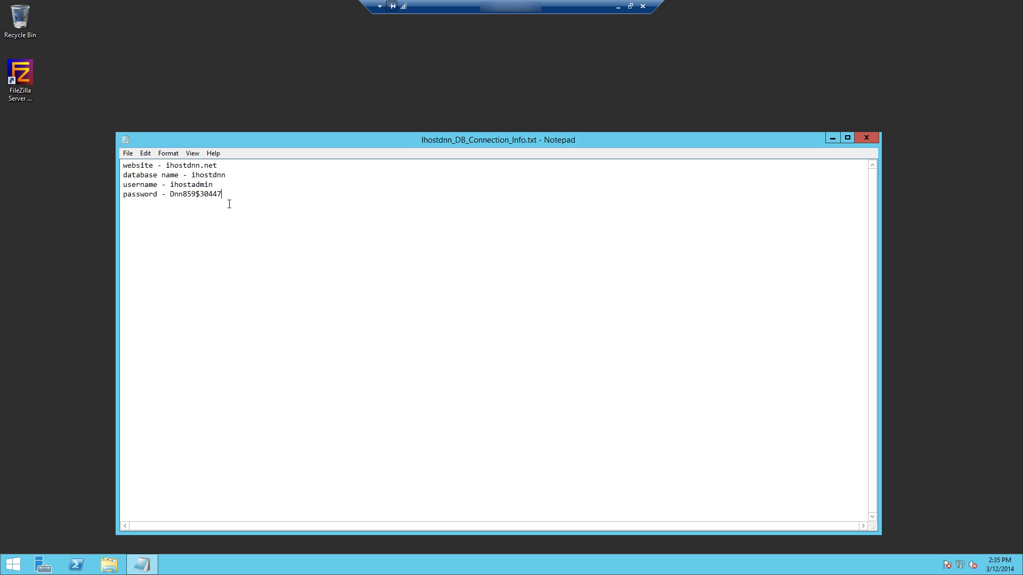
left_click_drag(222, 195, 119, 169)
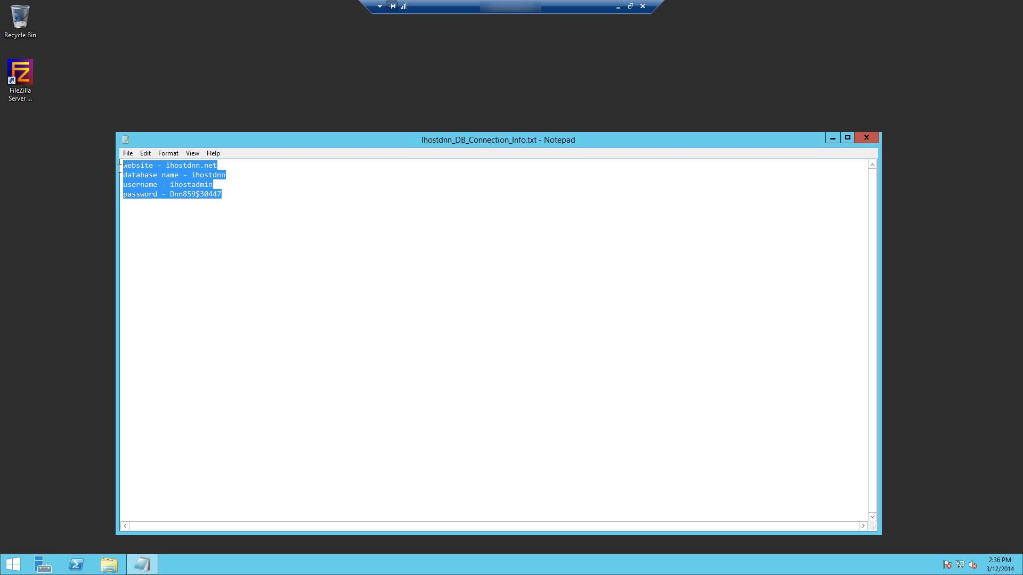
left_click(490, 313)
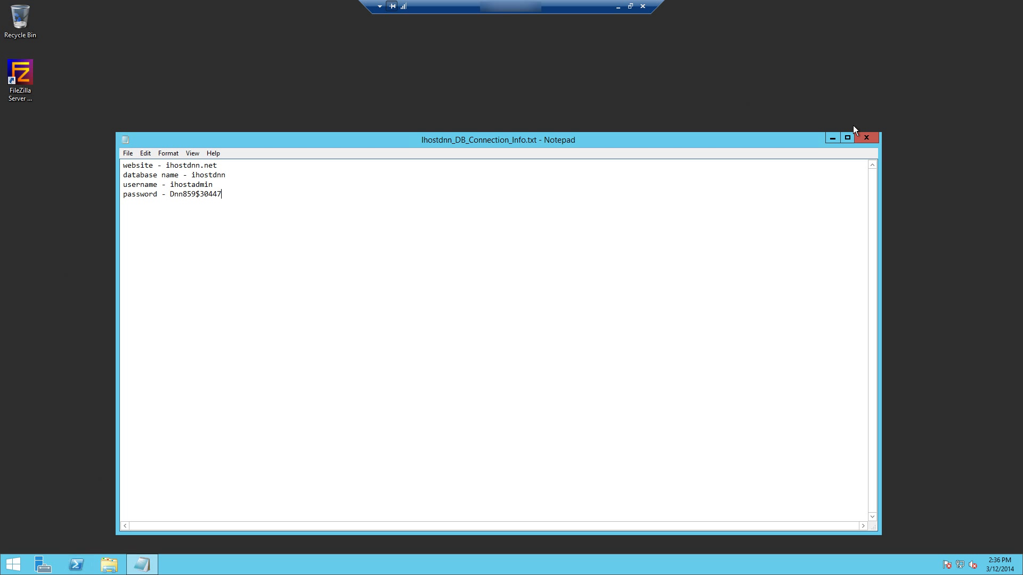
left_click(839, 139)
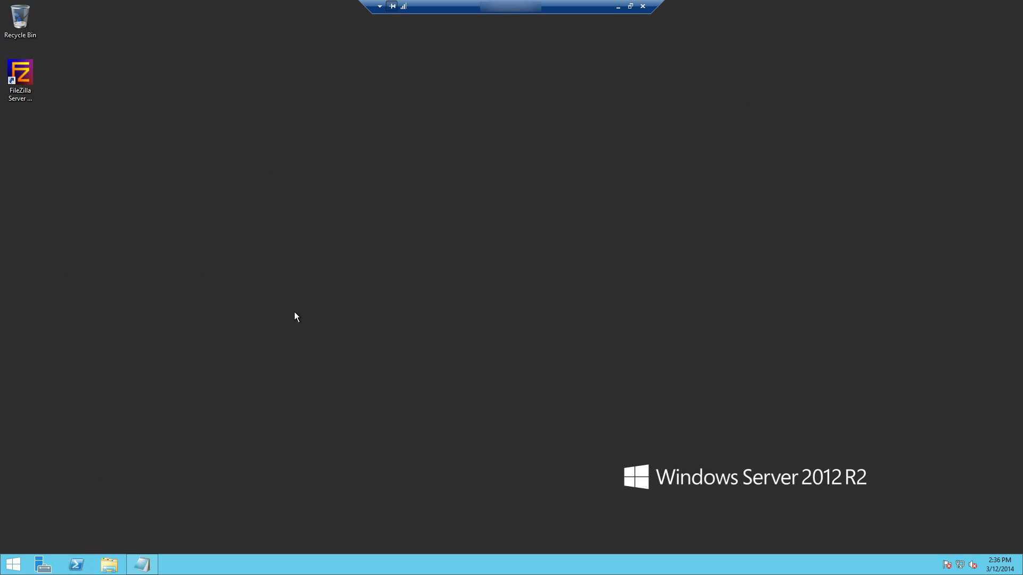
Step: Open the Downloads folder in File Explorer and select DNN_Platform_07.02.01_Install.zip
left_click(117, 572)
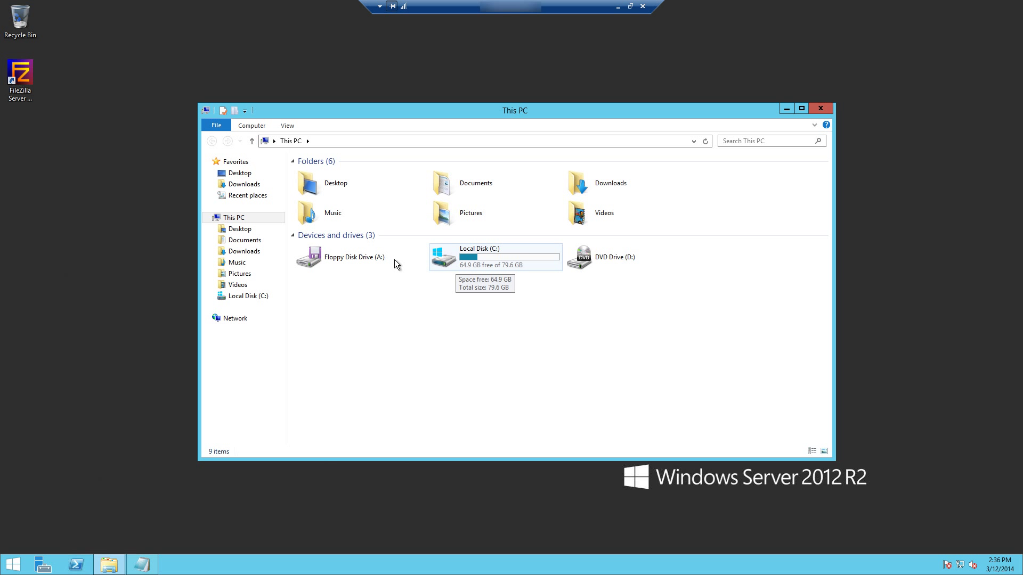
left_click(249, 253)
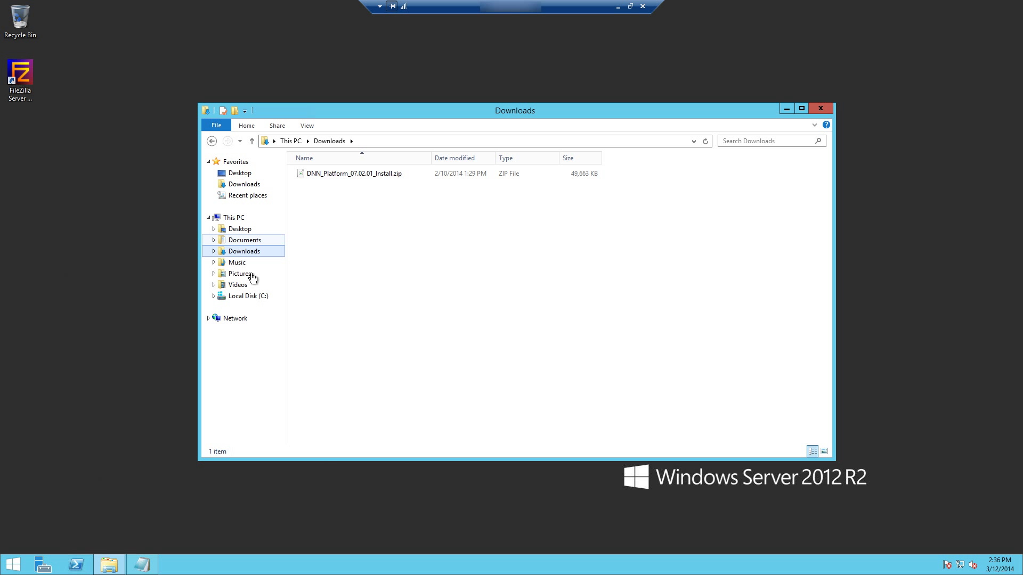
left_click(344, 180)
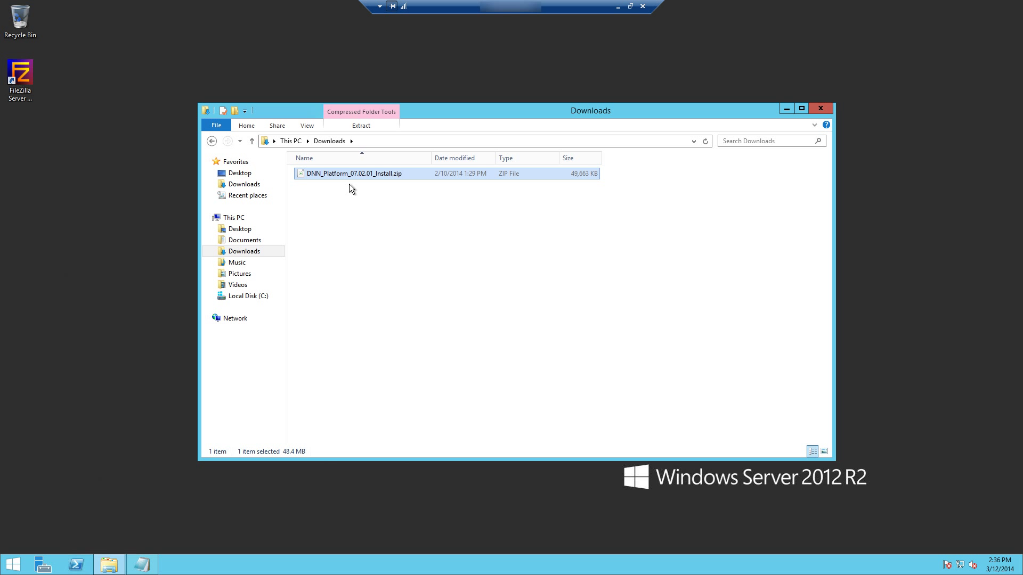
left_click(11, 566)
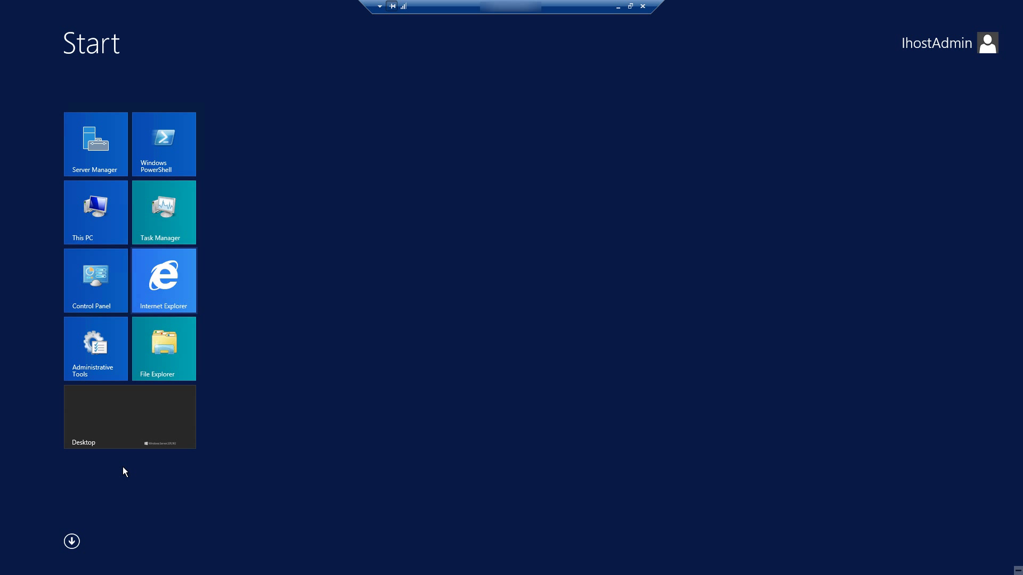
Step: Launch Internet Explorer from the Start screen and postpone its setup with Ask me later
left_click(125, 415)
key("super")
left_click(170, 293)
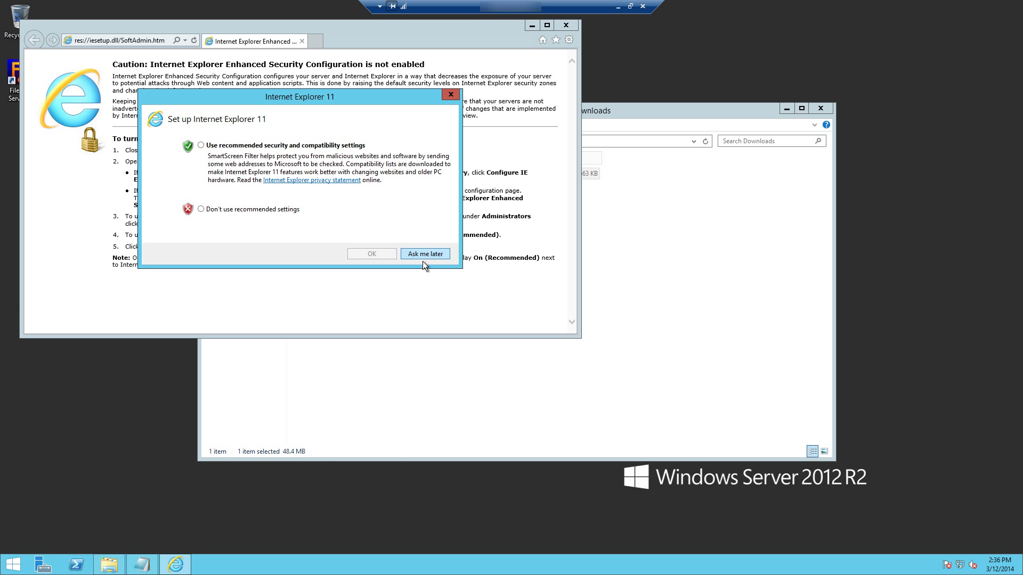
left_click(424, 254)
Step: Load dnnsoftware.com, maximize the browser, and open the Download DNN Platform page
left_click(141, 42)
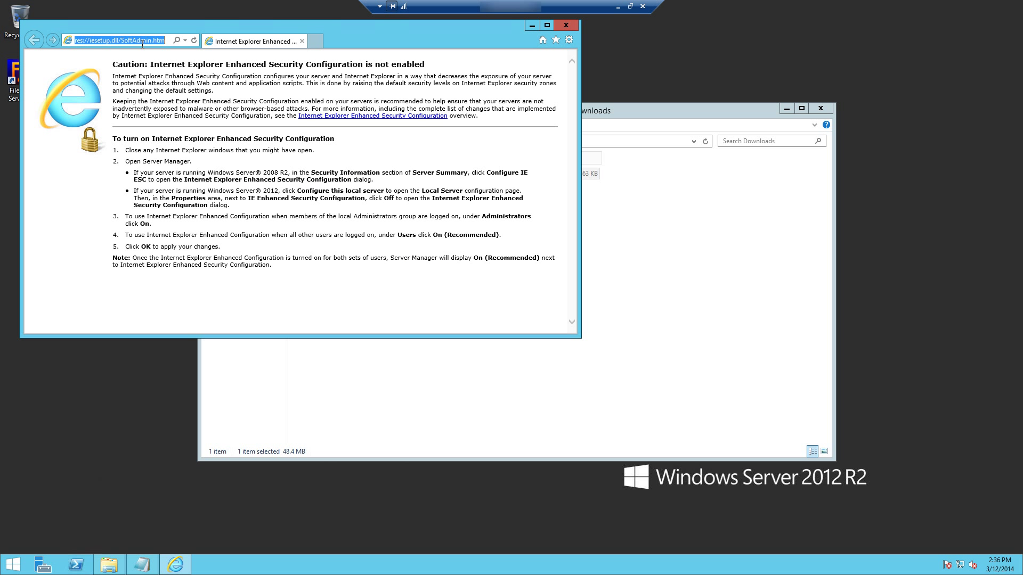
type("dnnsoftware.c")
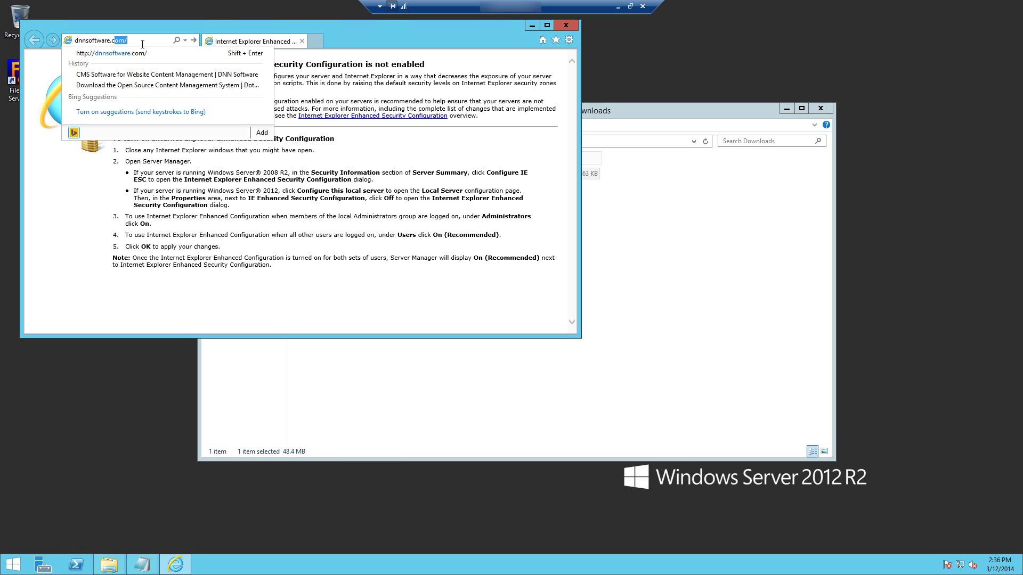
type("om")
key("Return")
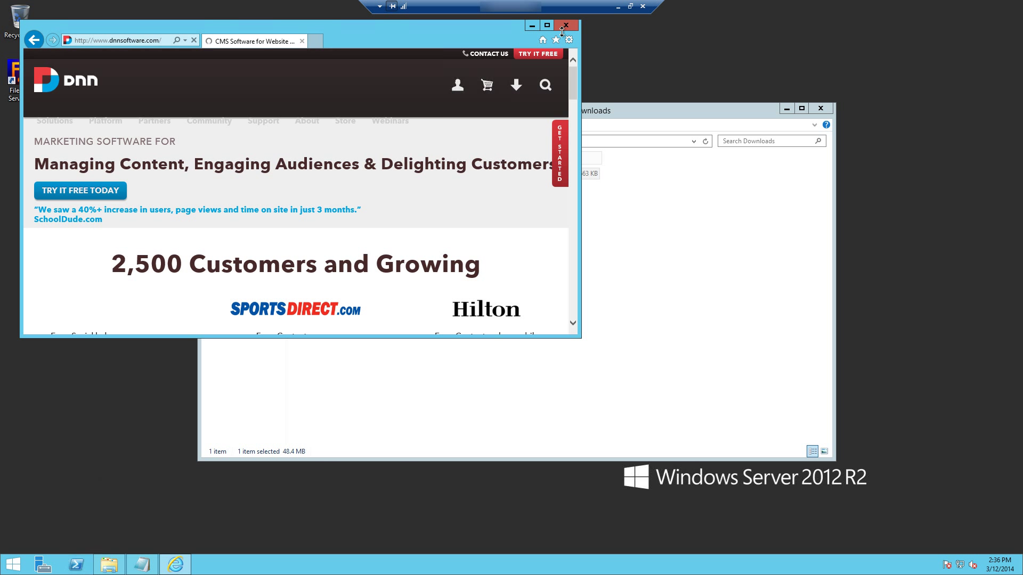
left_click(550, 29)
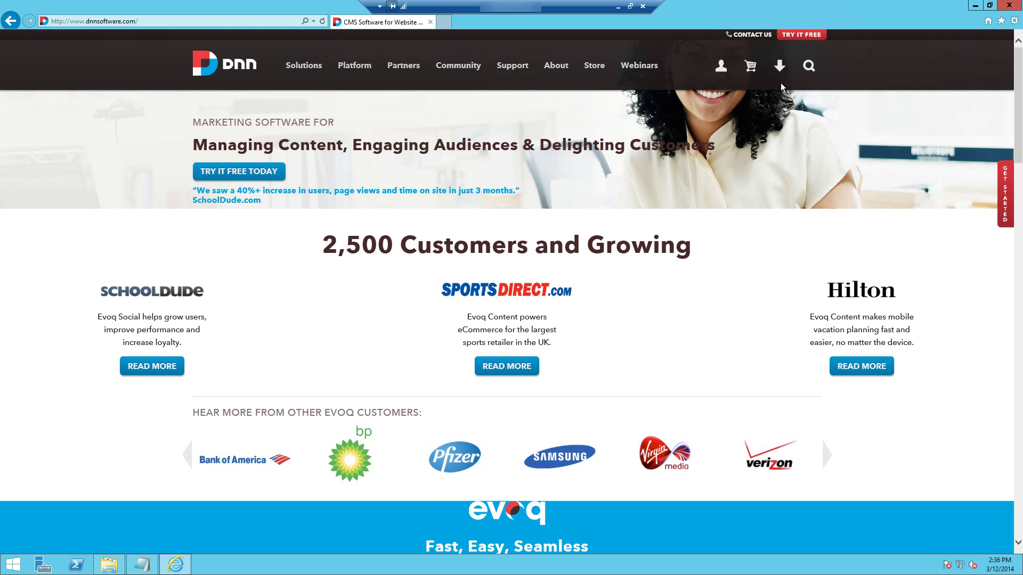
mouse_move(782, 73)
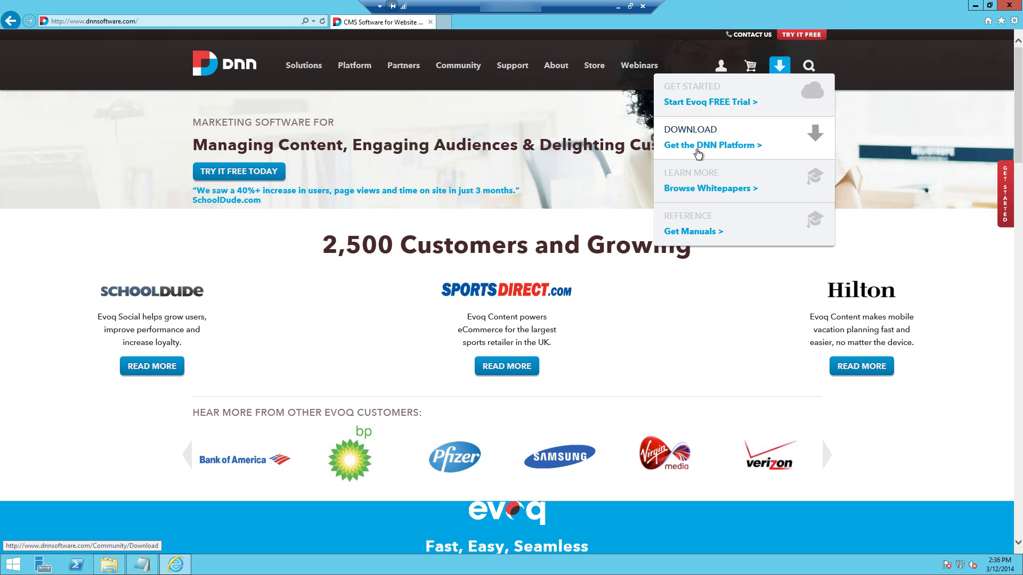
left_click(733, 154)
scroll(467, 302, "down", 5)
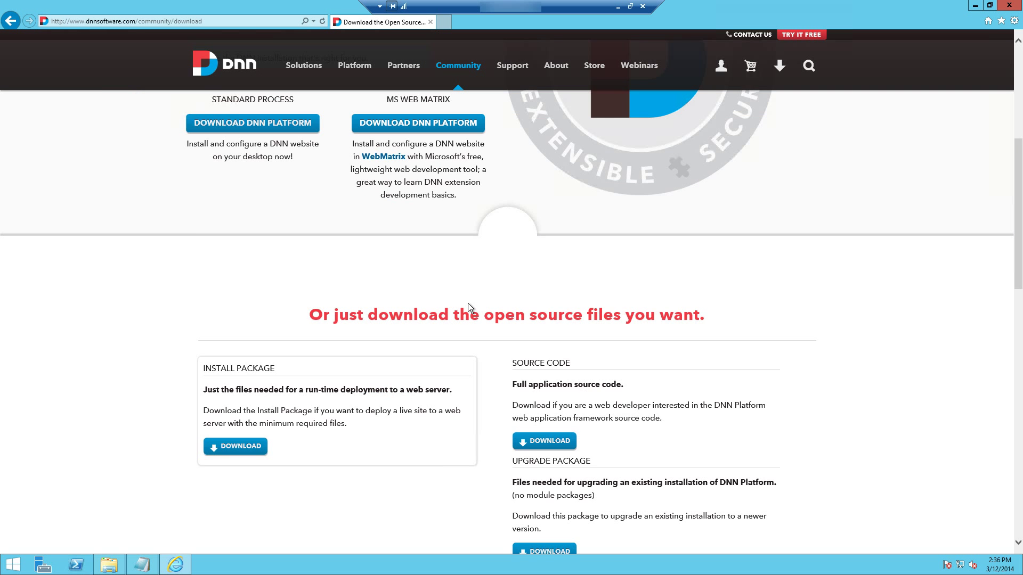
scroll(467, 303, "down", 3)
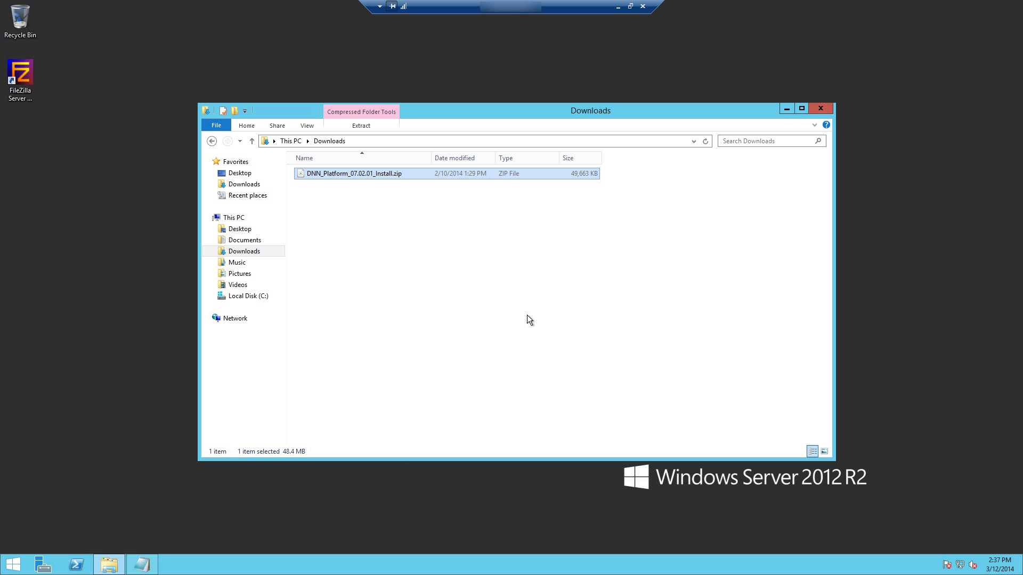
Step: Copy DNN_Platform_07.02.01_Install.zip from the Downloads folder
left_click(456, 288)
right_click(355, 180)
left_click(389, 292)
Step: Paste the zip into C:\HostingSpaces\...\ihostdnn.net\wwwroot
left_click(262, 297)
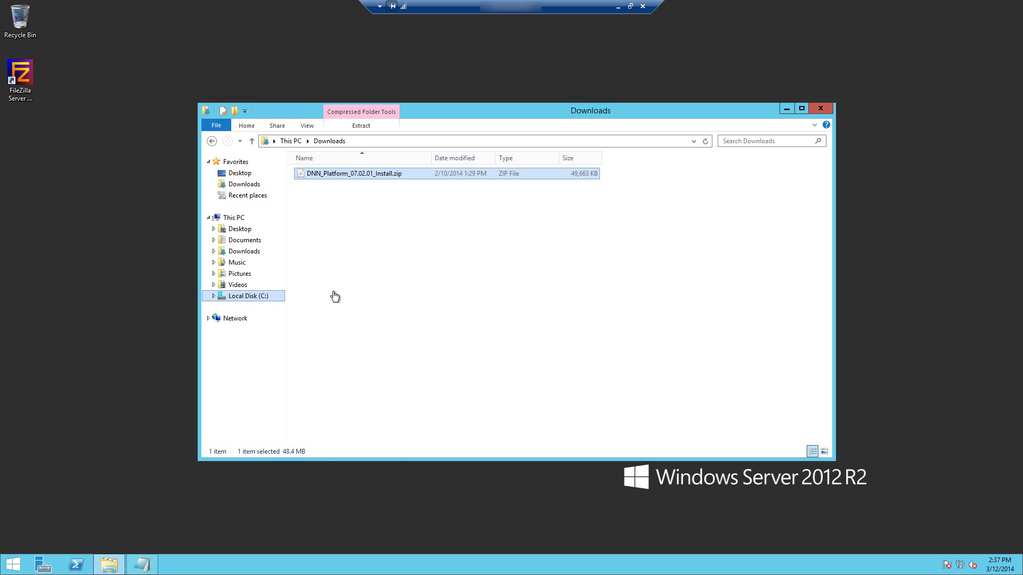
double_click(327, 179)
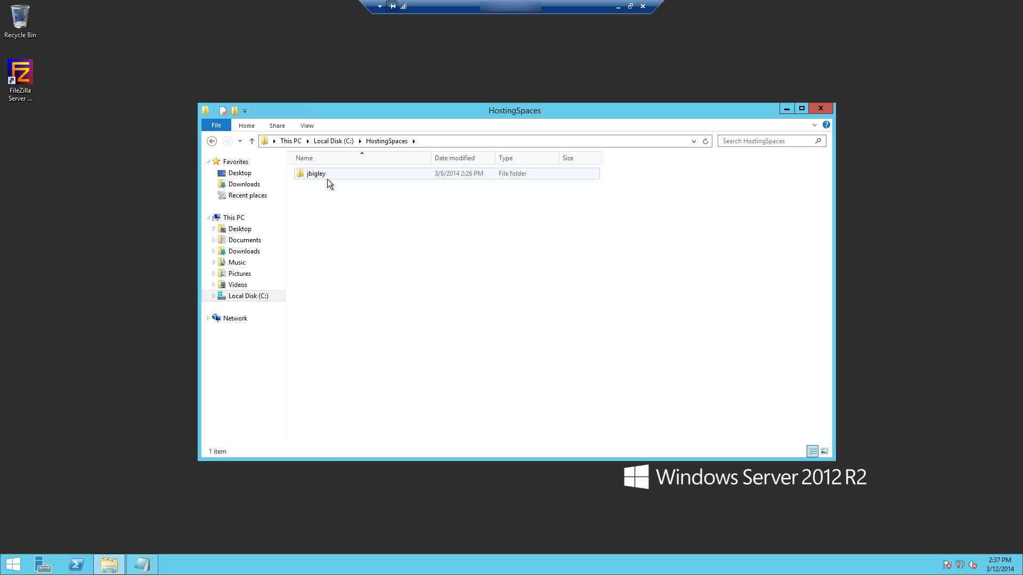
double_click(327, 179)
left_click(333, 201)
double_click(334, 203)
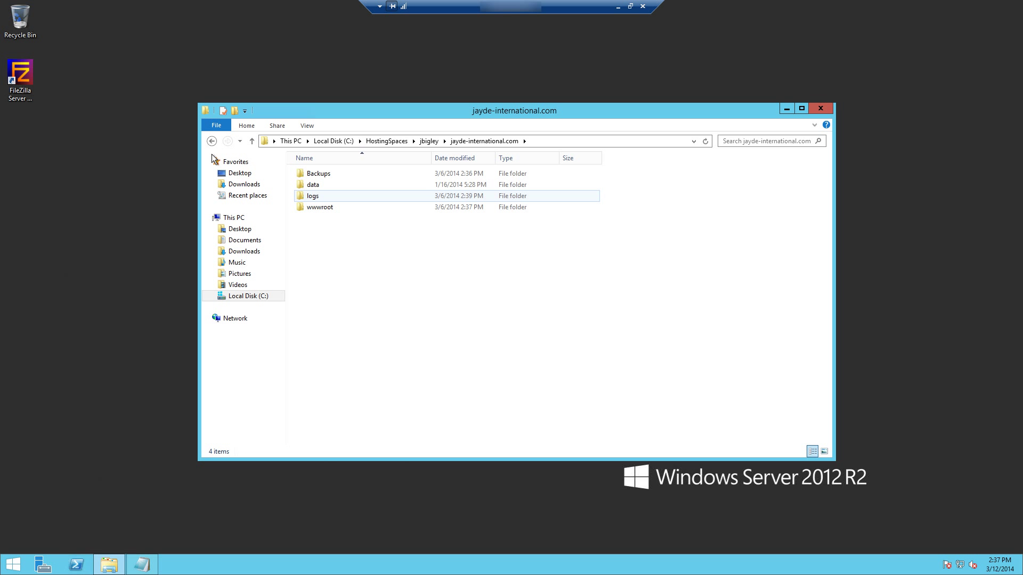
left_click(212, 141)
left_click(320, 188)
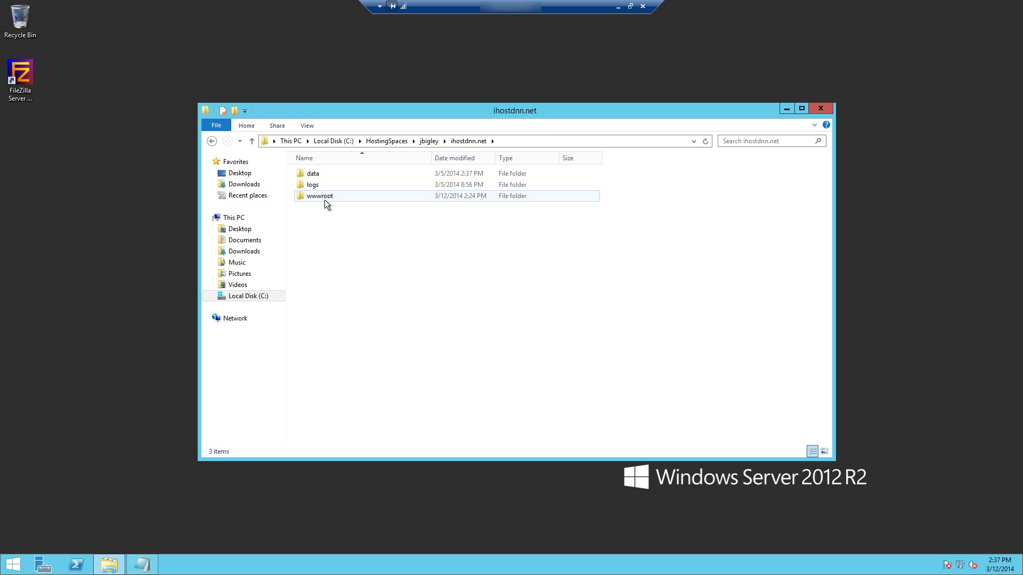
double_click(324, 198)
right_click(393, 301)
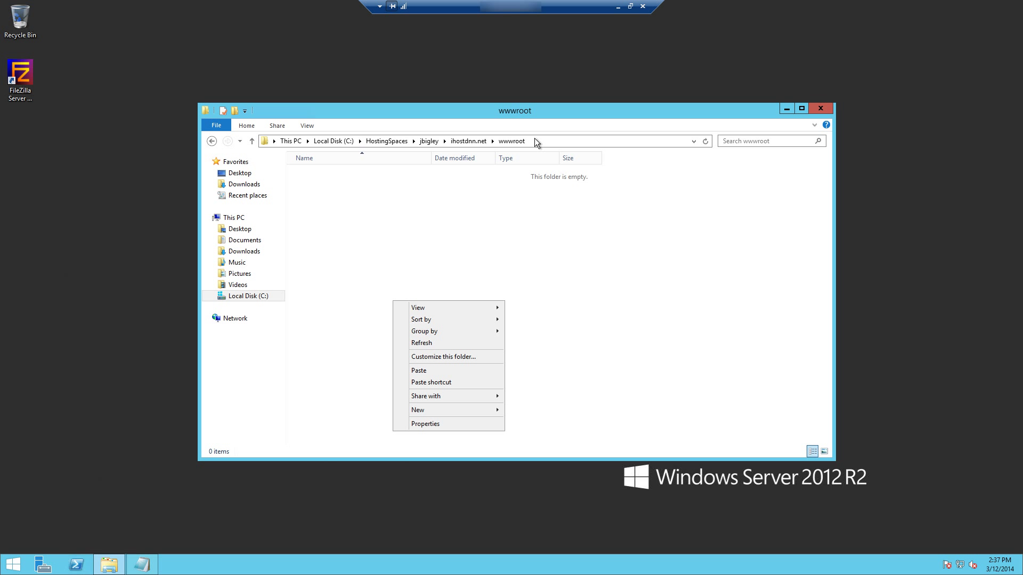
left_click(424, 371)
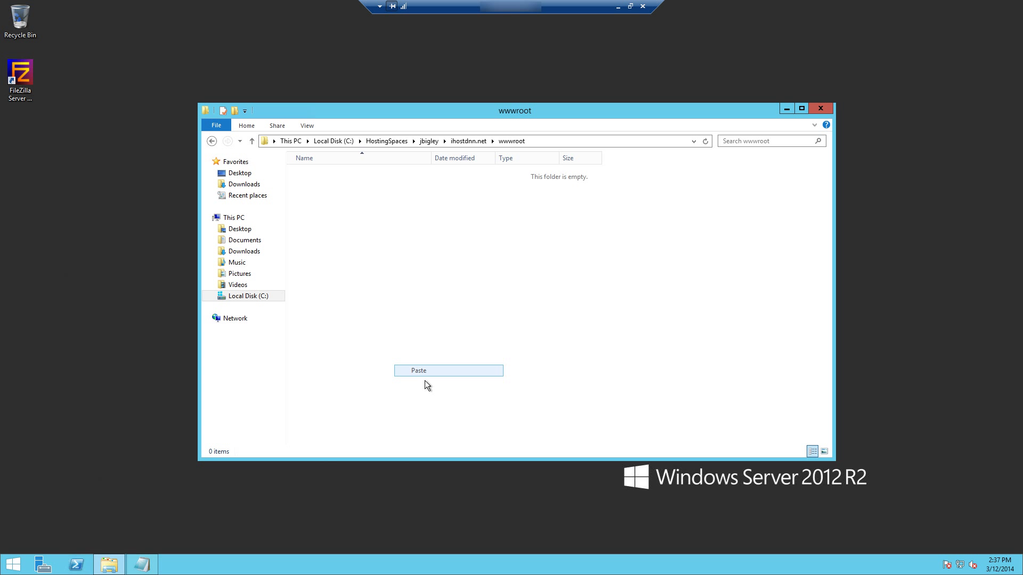
Step: Extract the install zip's contents into the wwwroot folder
right_click(350, 184)
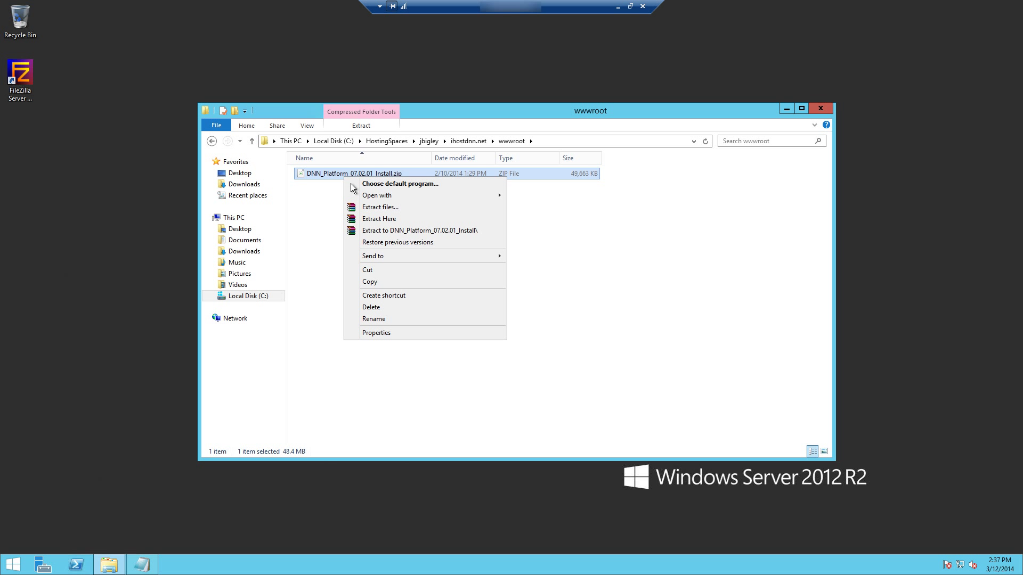
left_click(385, 223)
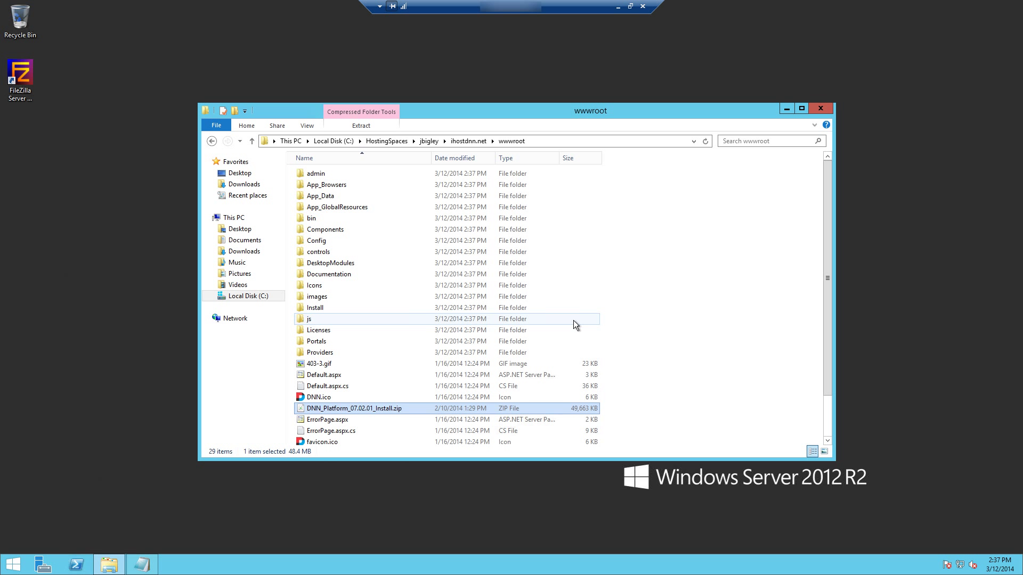
left_click(723, 368)
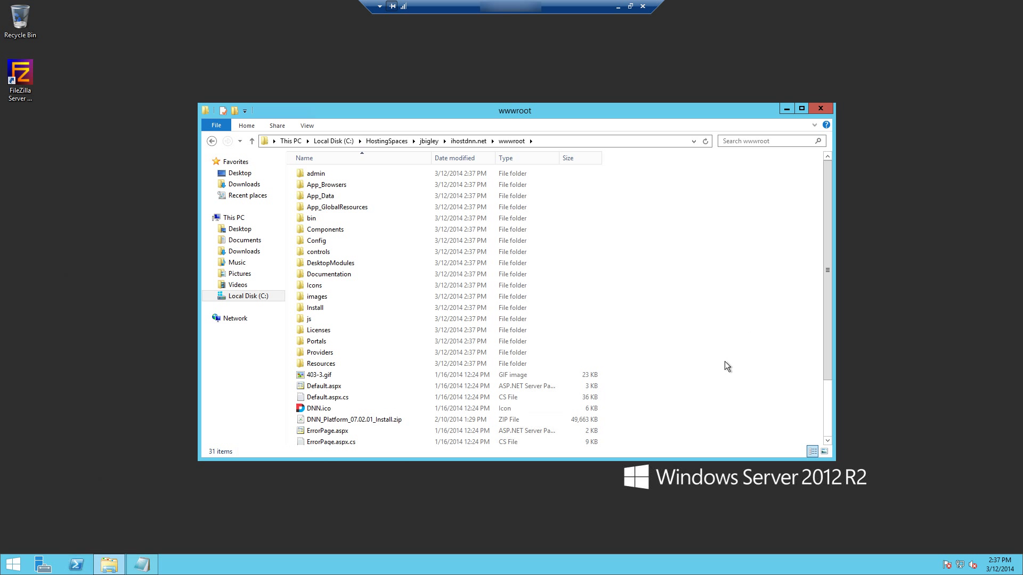
scroll(725, 361, "down", 2)
scroll(523, 301, "up", 2)
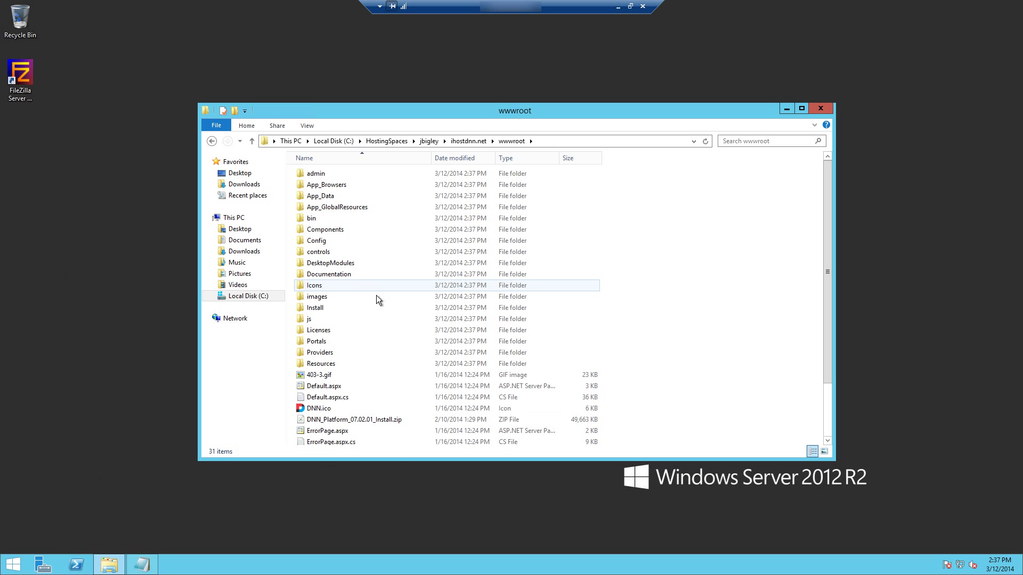
scroll(485, 317, "down", 2)
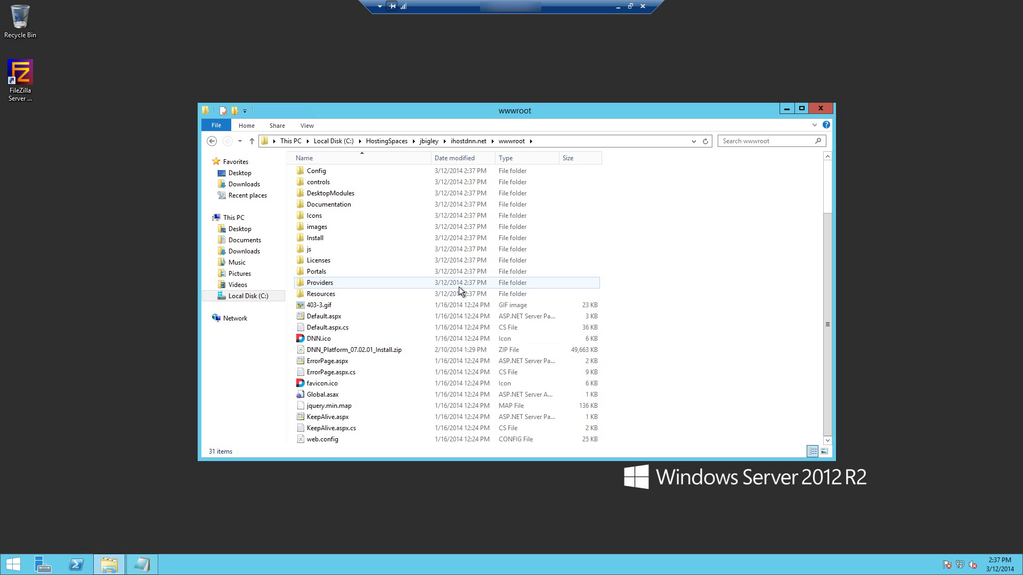
Step: Permanently delete the zip with Shift+Delete, leaving the 30 extracted DNN items
left_click(375, 355)
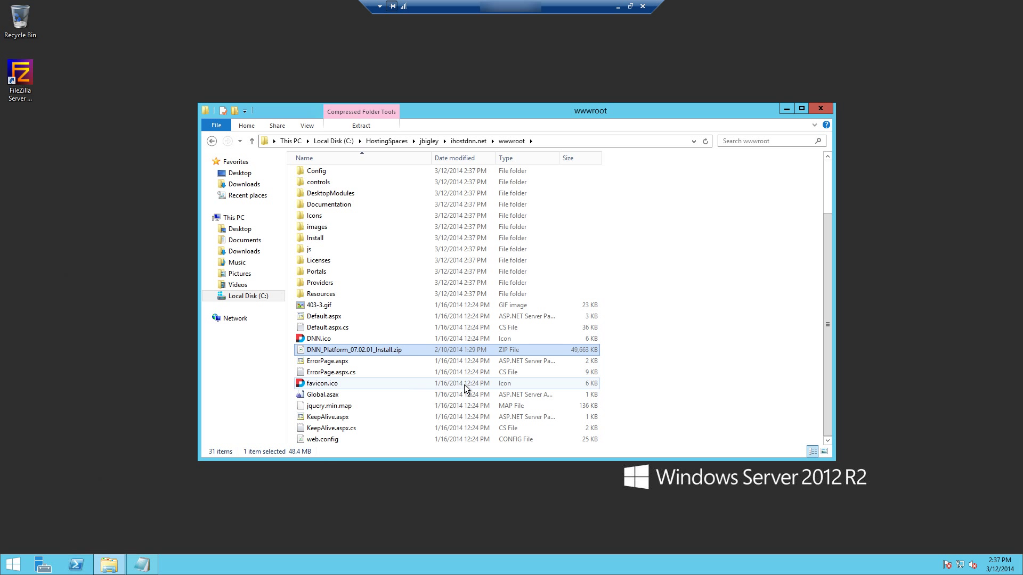
key("shift+Delete")
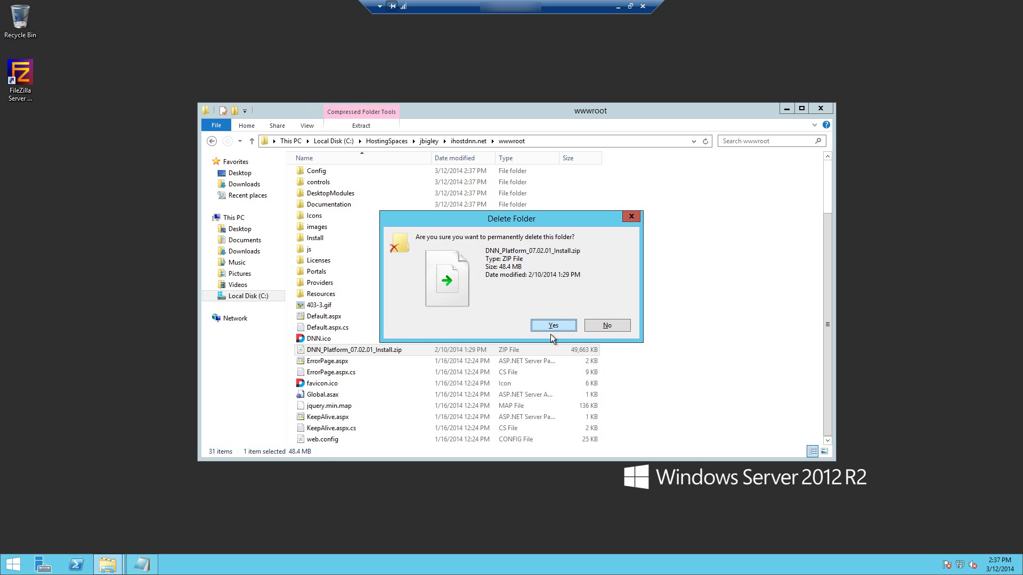
left_click(552, 327)
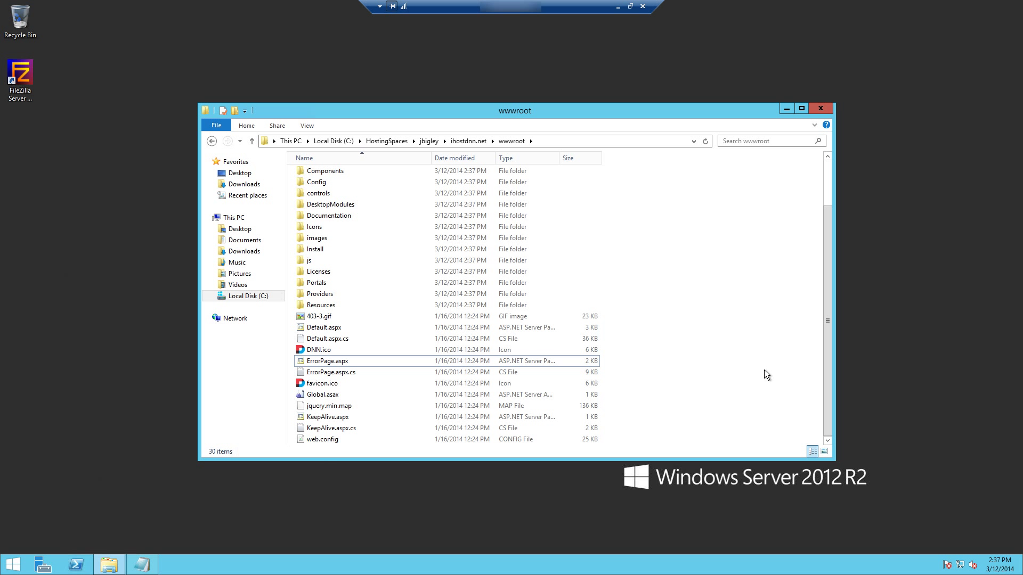
scroll(750, 383, "up", 2)
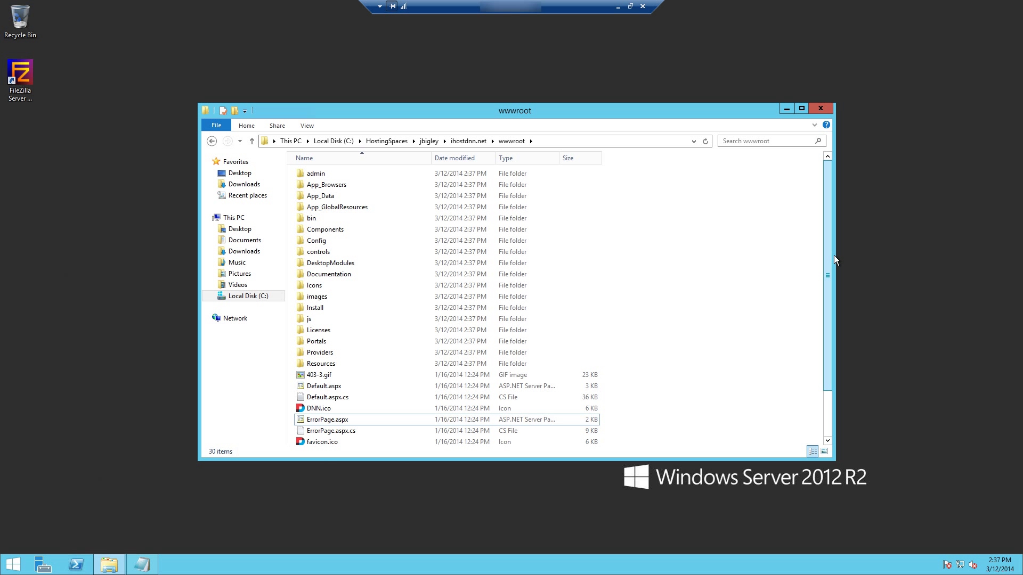
scroll(833, 255, "down", 2)
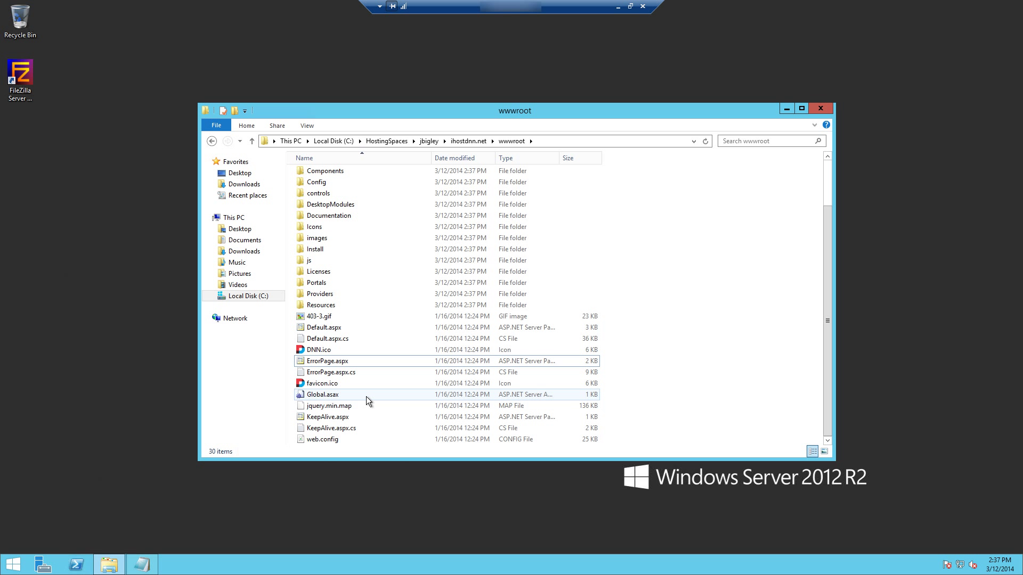
Step: Launch Internet Explorer and enter ihostdnn in the address bar to load the Installation wizard
left_click(12, 564)
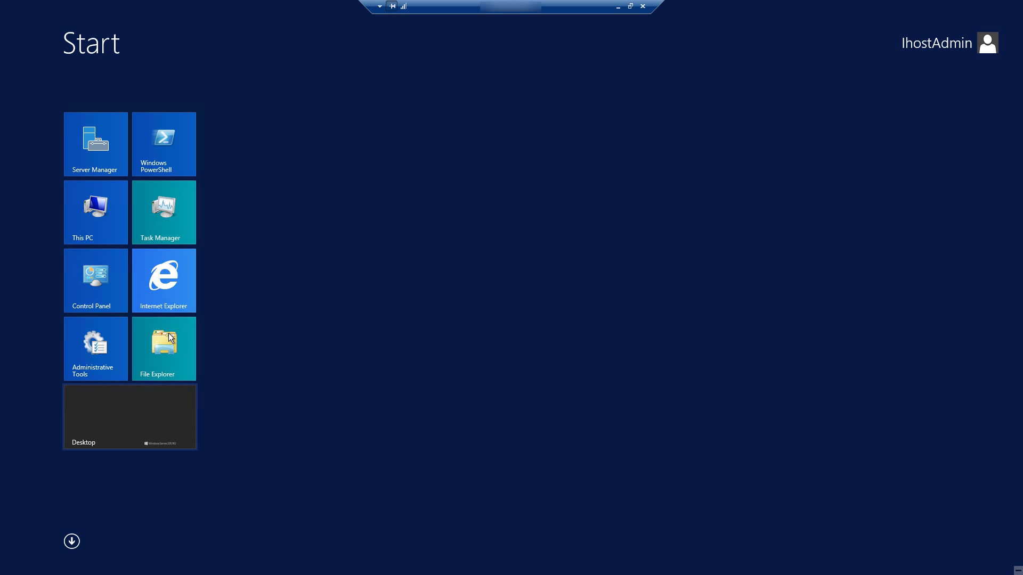
left_click(169, 298)
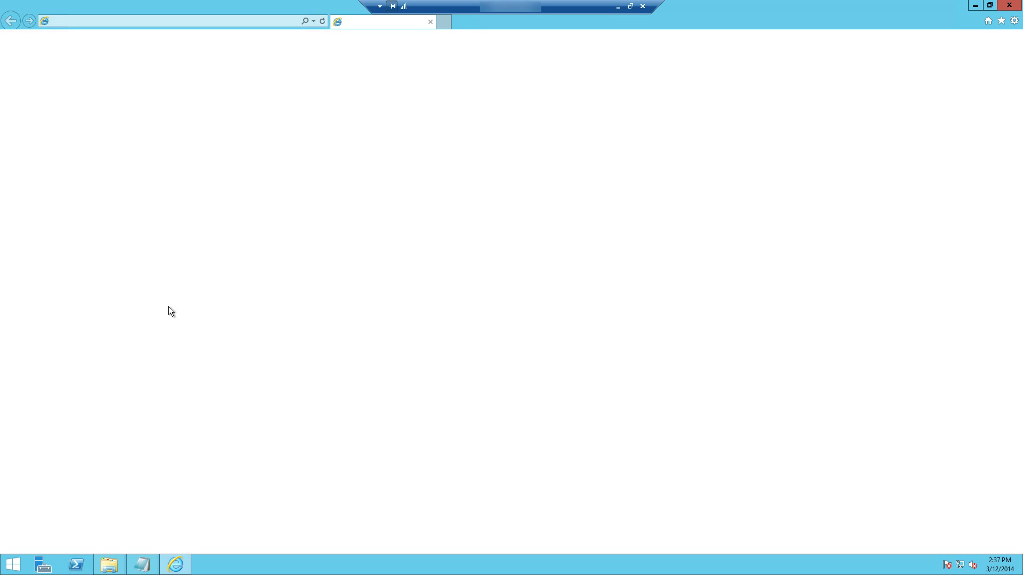
left_click(194, 23)
type("ihostdnn.net/")
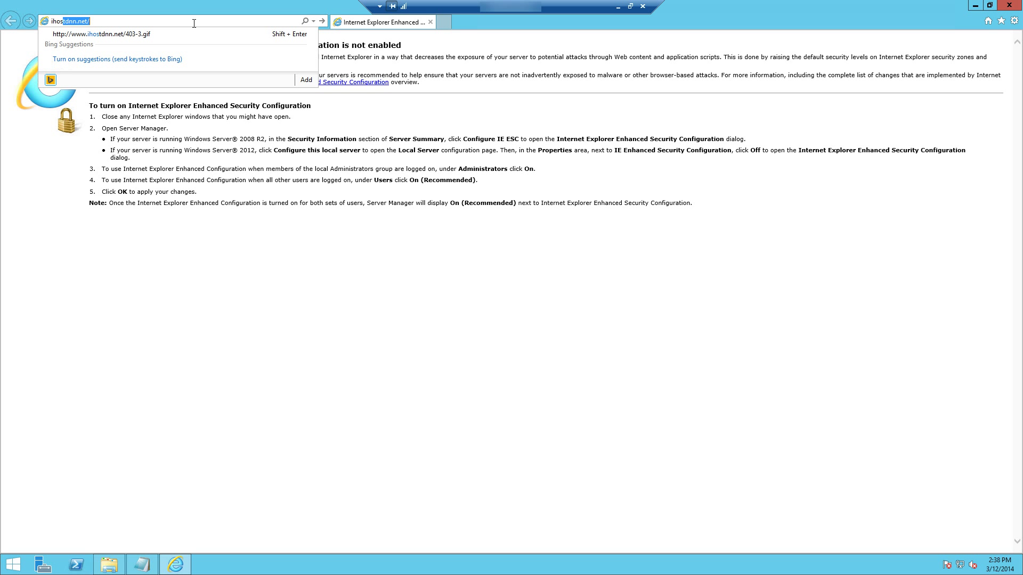
key("Return")
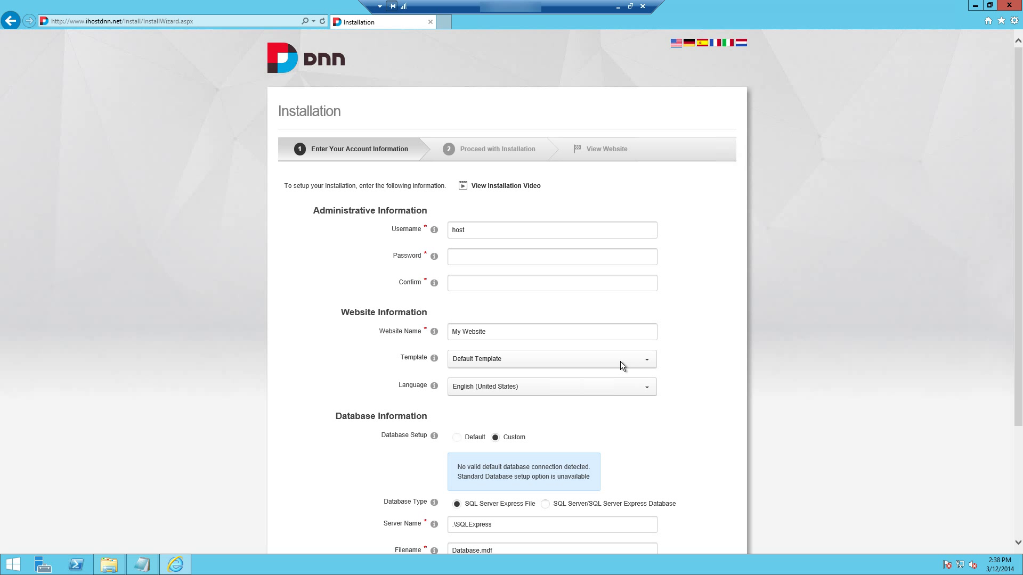
Step: Scroll through the installation form and reposition the Notepad connection notes slightly higher
scroll(620, 361, "down", 3)
scroll(621, 397, "up", 3)
left_click(141, 564)
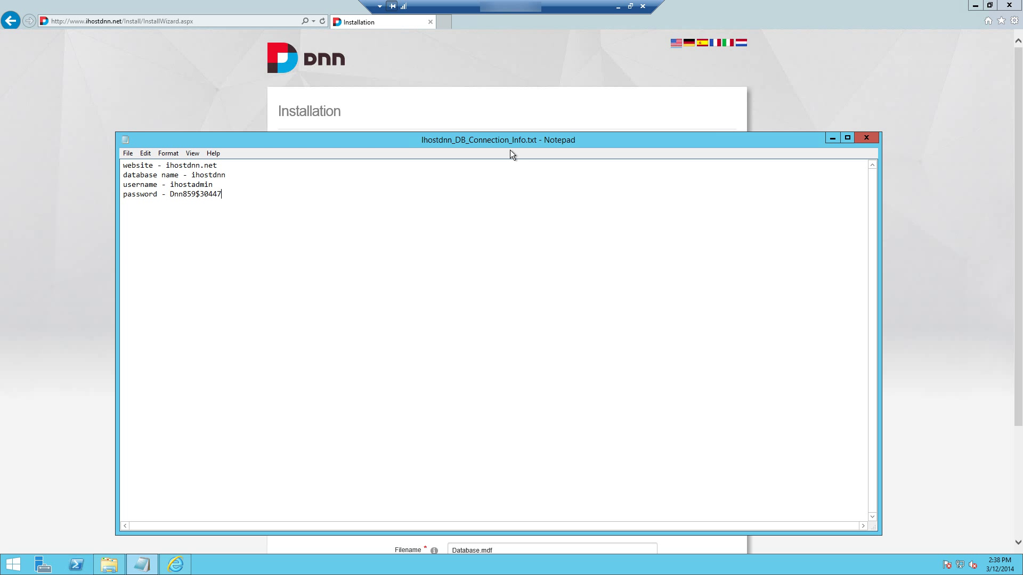
left_click_drag(510, 145, 457, 121)
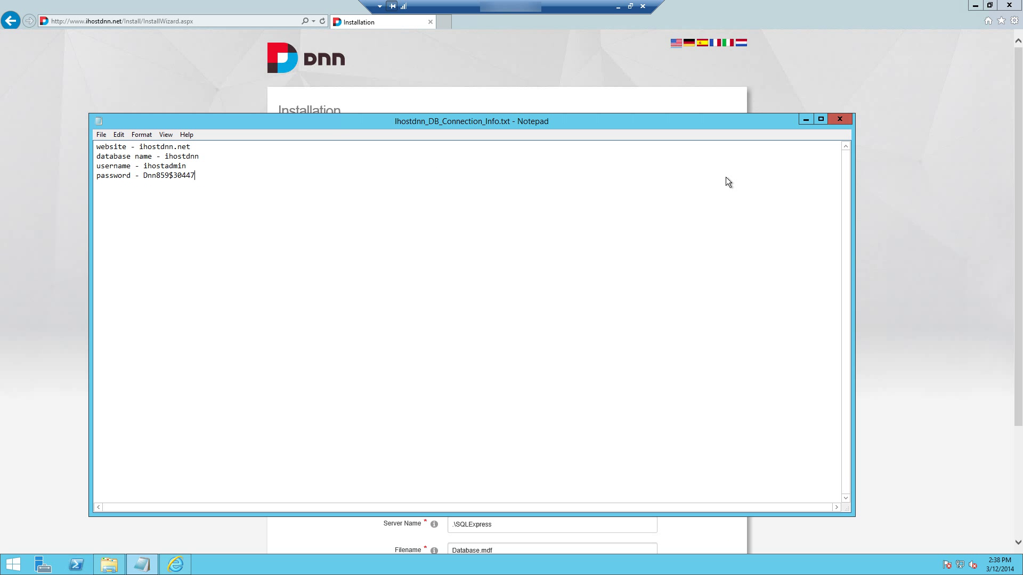
left_click(982, 254)
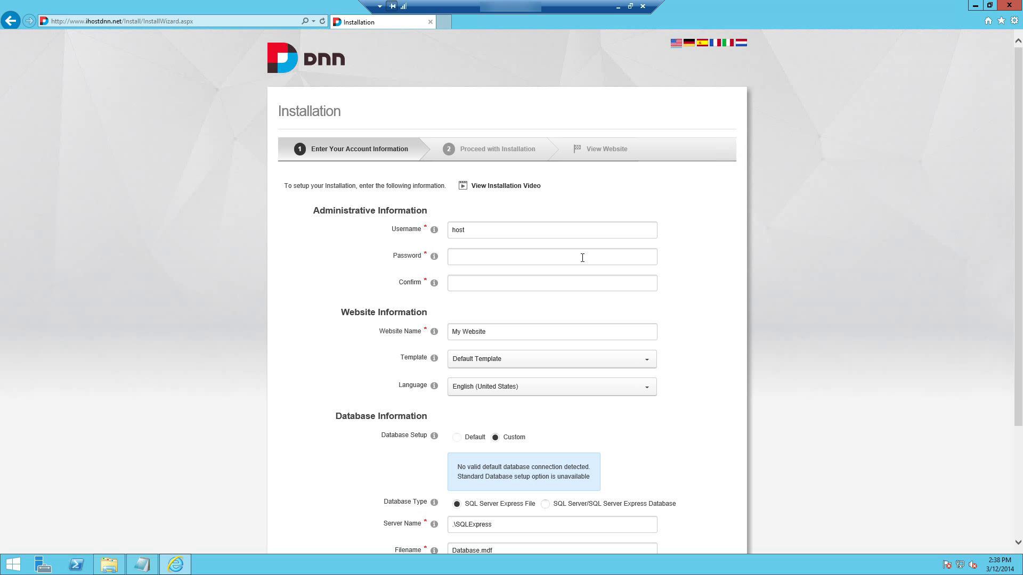
Step: Inspect the default username host and the Password field, then bring the notes forward
double_click(449, 234)
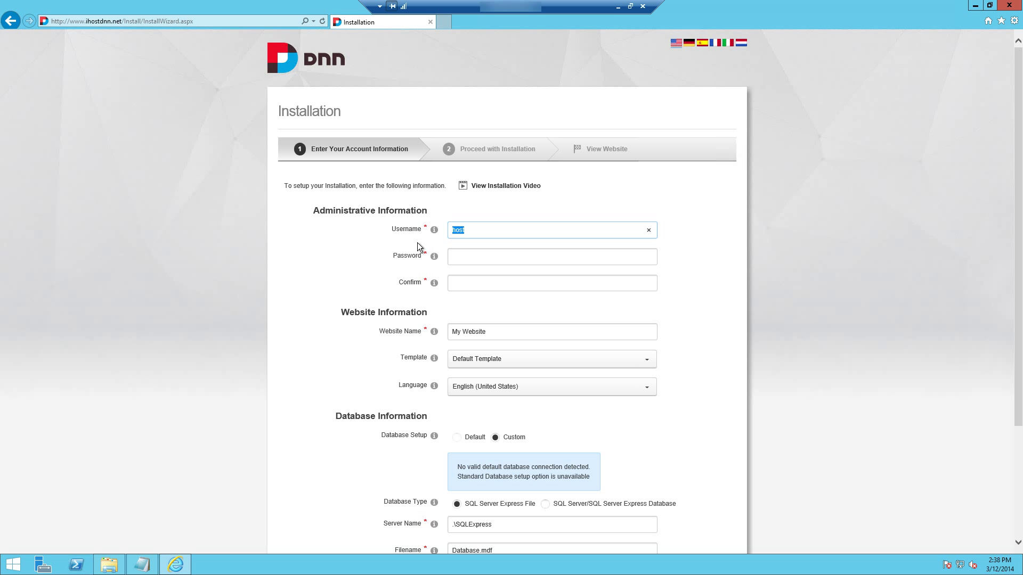
left_click(487, 235)
left_click(480, 259)
left_click(142, 564)
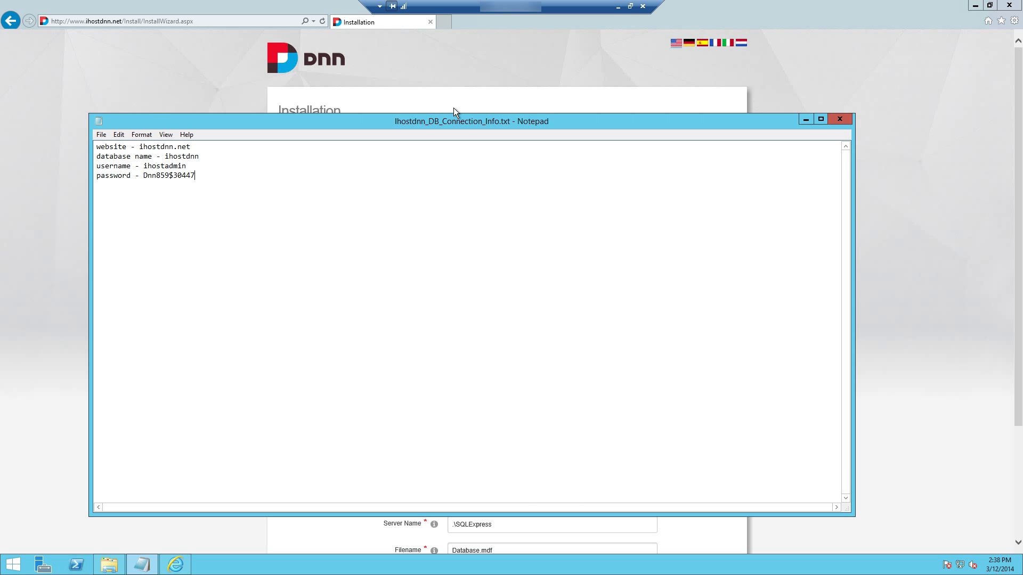
Step: Add a Host line with a new superuser password to the notes and select the password
left_click_drag(447, 131, 445, 173)
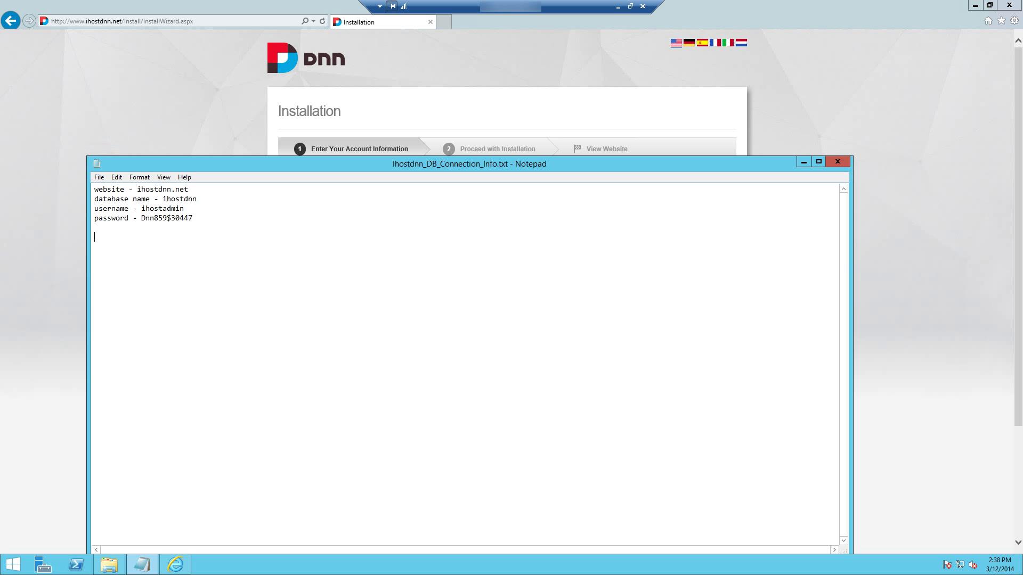
key("shift+Left")
key("shift+Left")
key("shift+Left")
key("shift+Left")
key("shift+Left")
key("shift+Left")
key("shift+Left")
key("shift+Left")
key("shift+Left")
key("shift+Left")
key("shift+Left")
key("shift+Left")
Step: Paste the new host password into both Password and Confirm, keeping username host
left_click(475, 96)
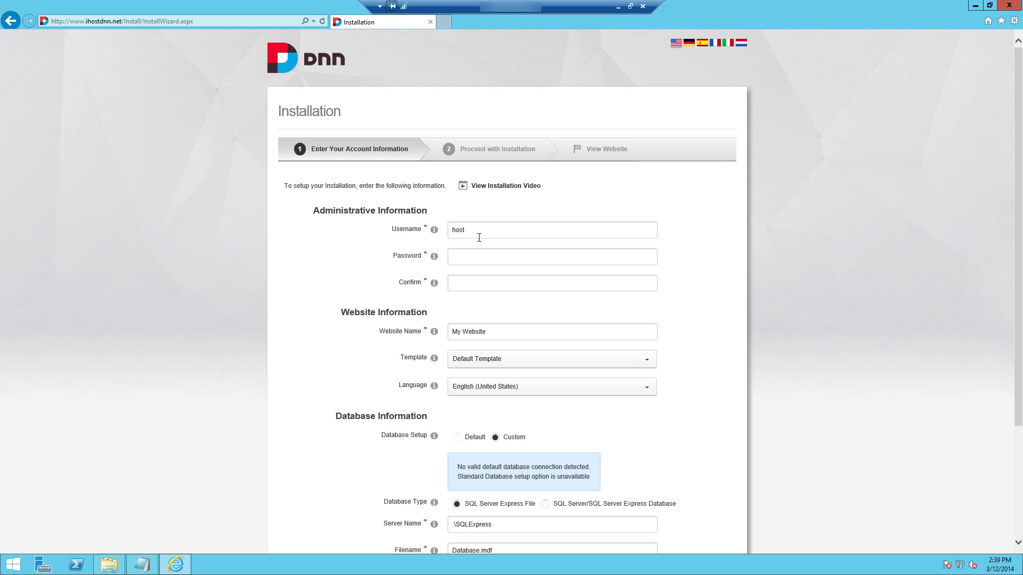
left_click_drag(478, 237, 436, 239)
left_click(470, 257)
key("ctrl+v")
left_click(456, 285)
key("ctrl+v")
scroll(507, 224, "down", 3)
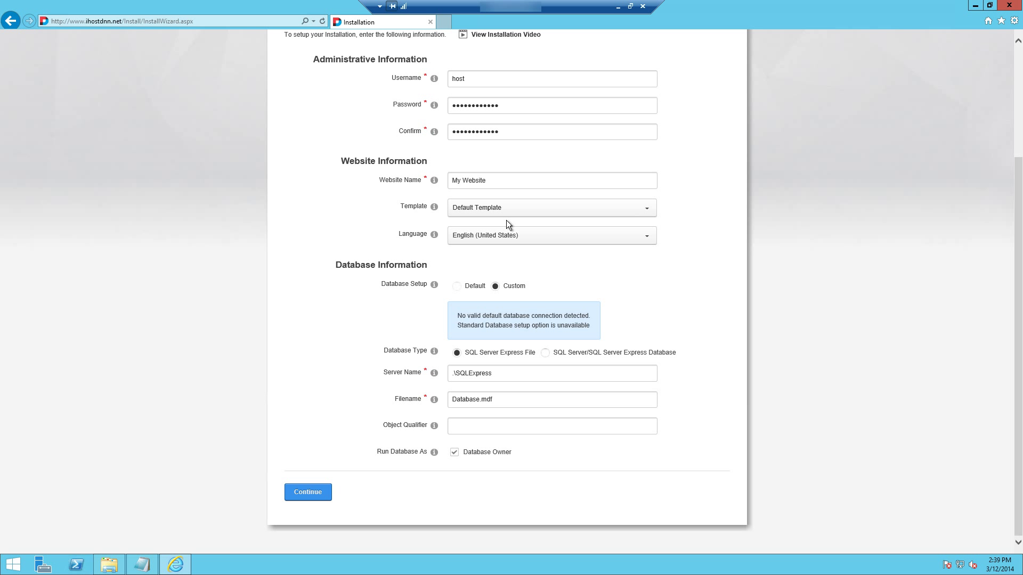
Step: Replace the default website name My Website with Ihostdnn.net
triple_click(510, 186)
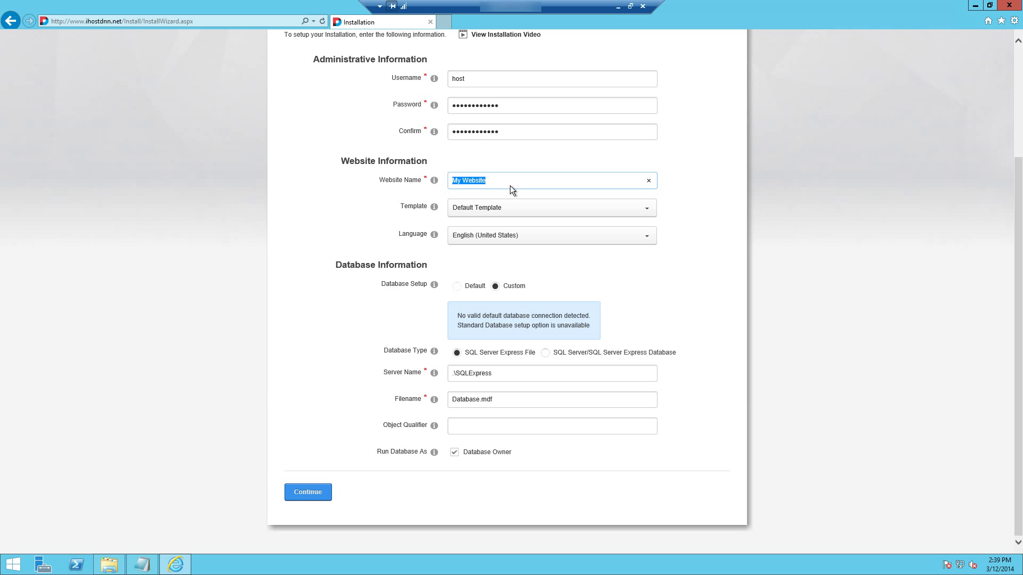
type("Ihostdnn.net")
double_click(479, 188)
left_click(506, 296)
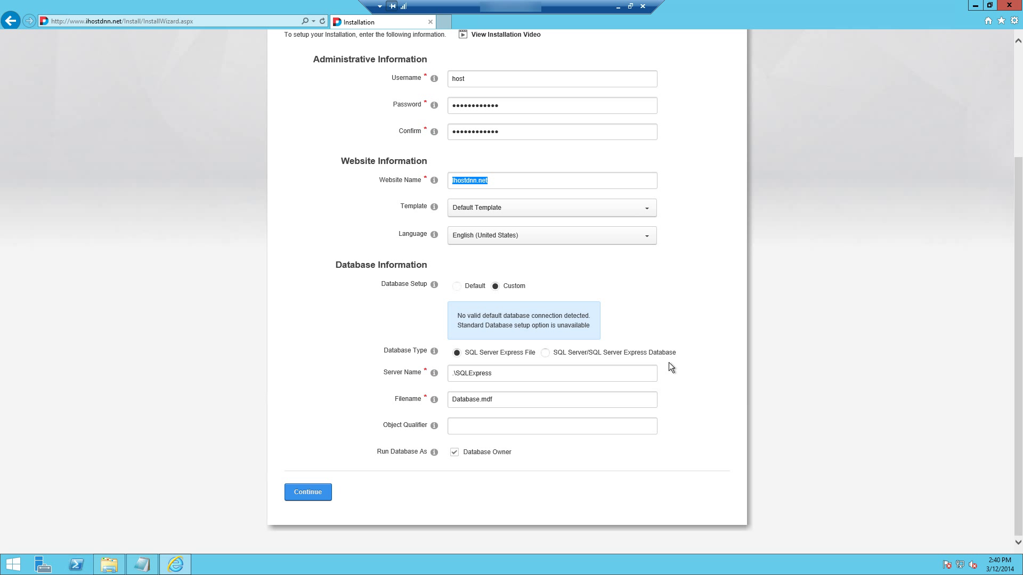
Step: Select the SQL Server/SQL Server Express Database option, keeping server name .\SQLExpress
left_click(563, 357)
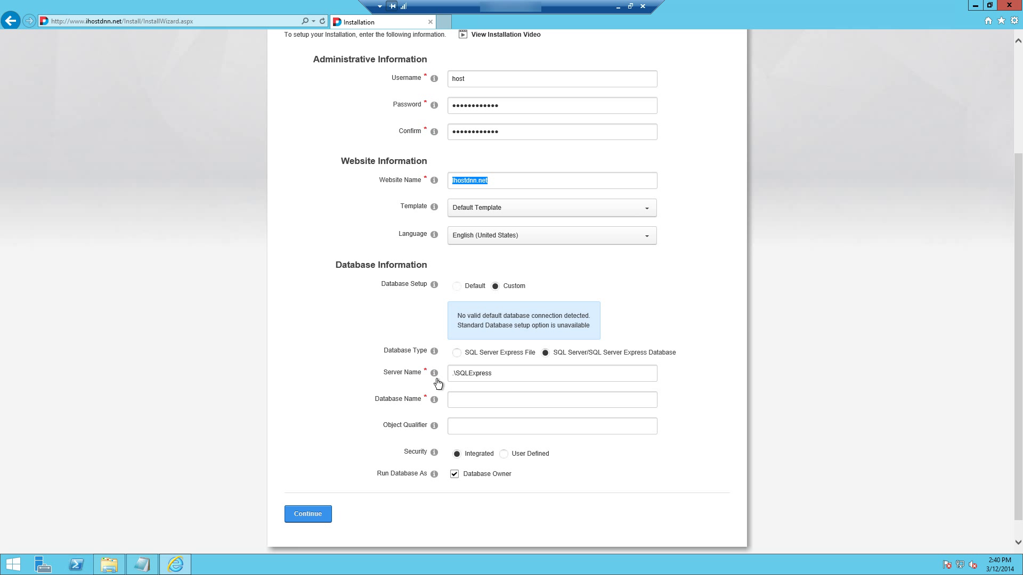
left_click(460, 381)
mouse_move(459, 380)
left_mouse_down()
mouse_move(498, 379)
mouse_move(464, 382)
left_mouse_up()
left_click(456, 379)
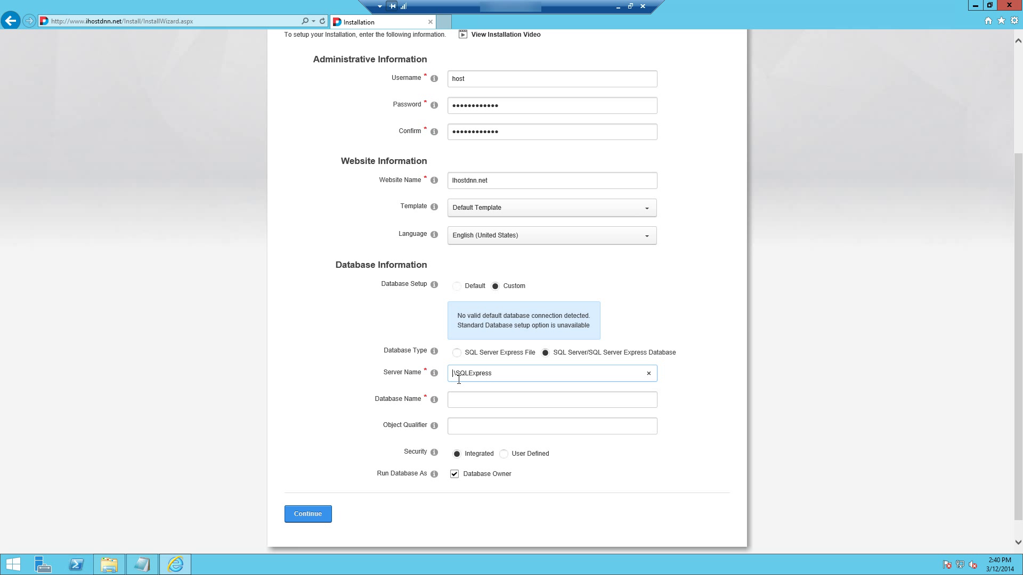
left_click_drag(498, 380, 459, 380)
left_click(502, 379)
left_click_drag(502, 379, 451, 376)
left_click(480, 380)
left_click(501, 379)
left_click(494, 380)
left_click(481, 401)
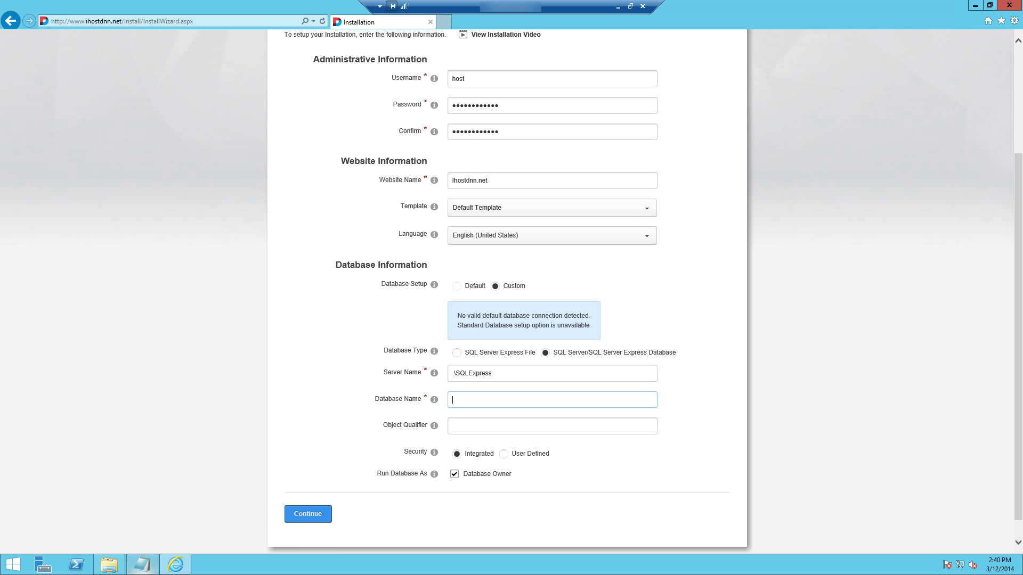
Step: Copy ihostdnn from the Notepad notes and paste it as the Database Name
mouse_move(141, 563)
left_click(142, 511)
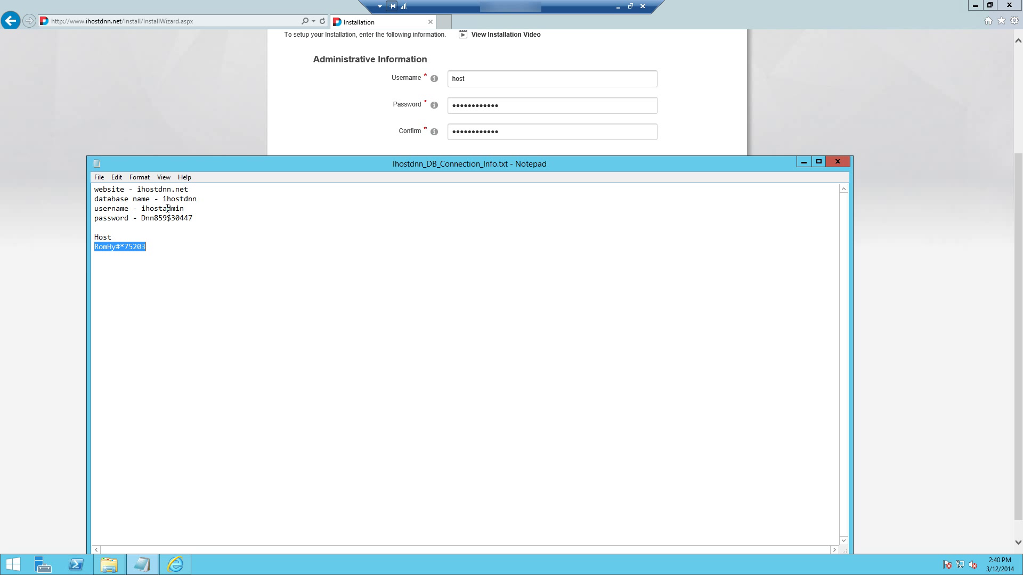
left_click_drag(163, 200, 195, 203)
right_click(191, 198)
left_click(213, 228)
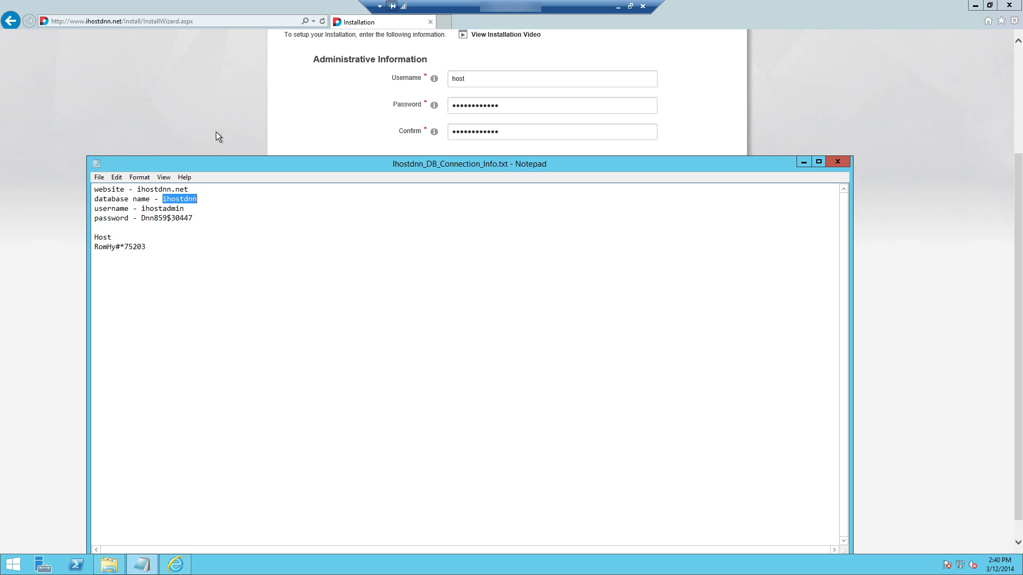
left_click(216, 136)
left_click(469, 405)
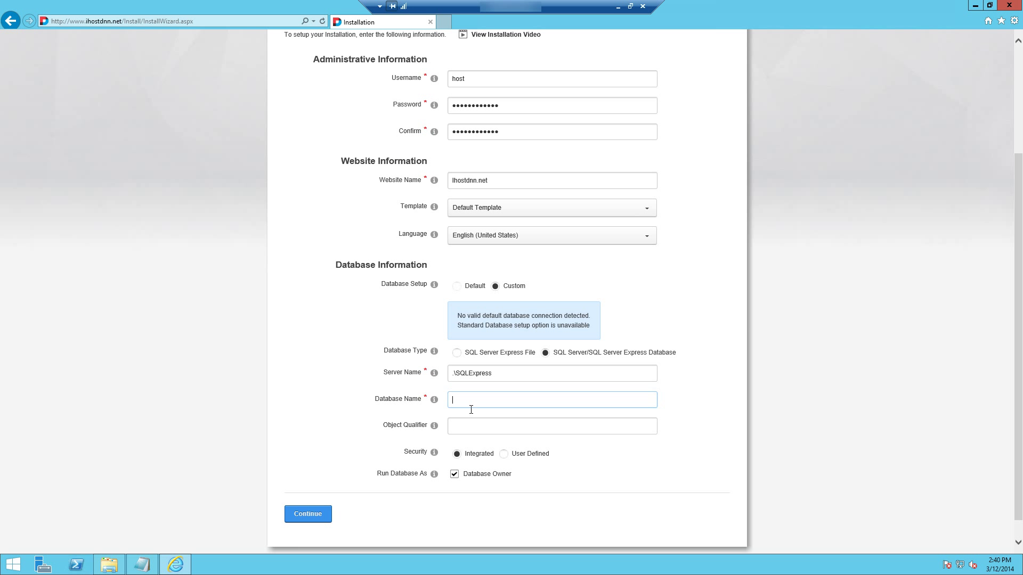
key("ctrl+v")
left_click_drag(484, 400, 442, 402)
left_click(468, 431)
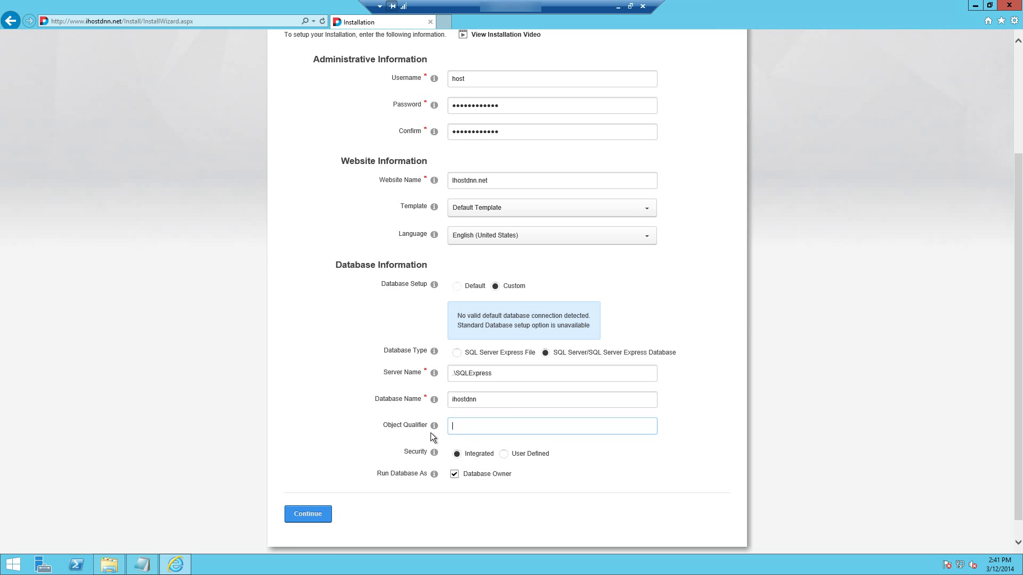
Step: Switch the database security option to user-defined credentials
mouse_move(439, 439)
left_click(508, 461)
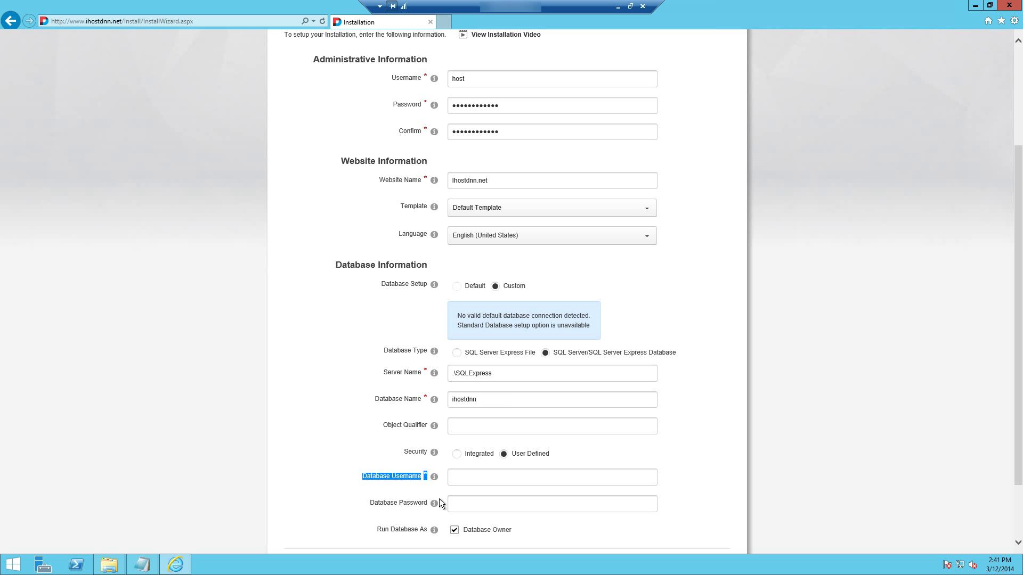
left_click_drag(439, 498, 397, 492)
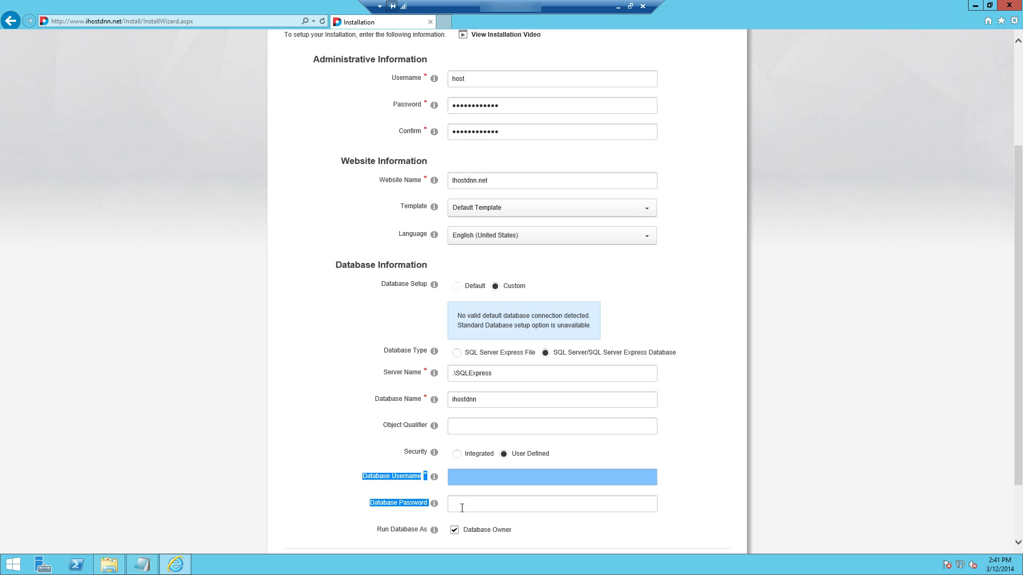
left_click(464, 479)
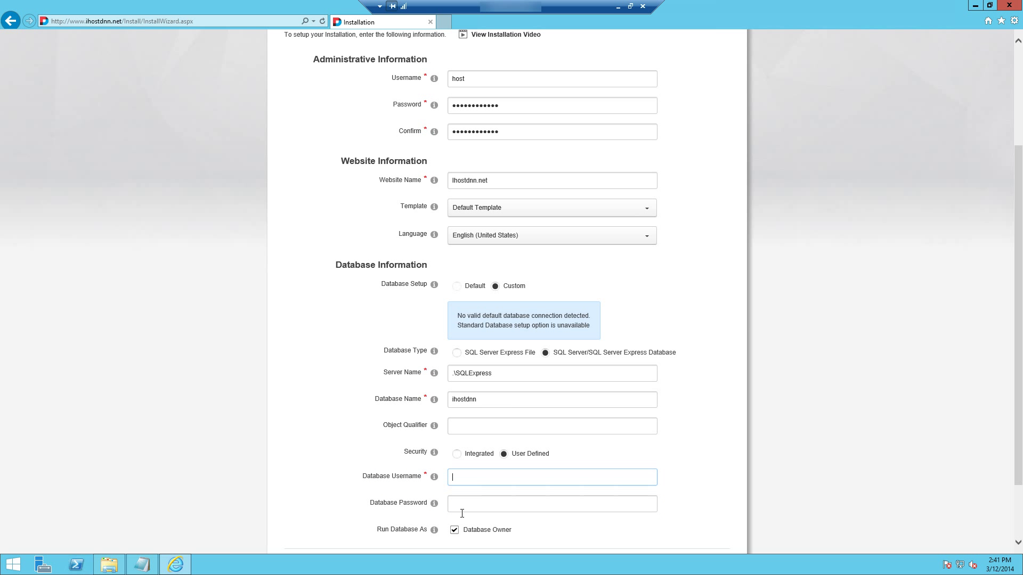
left_click(462, 507)
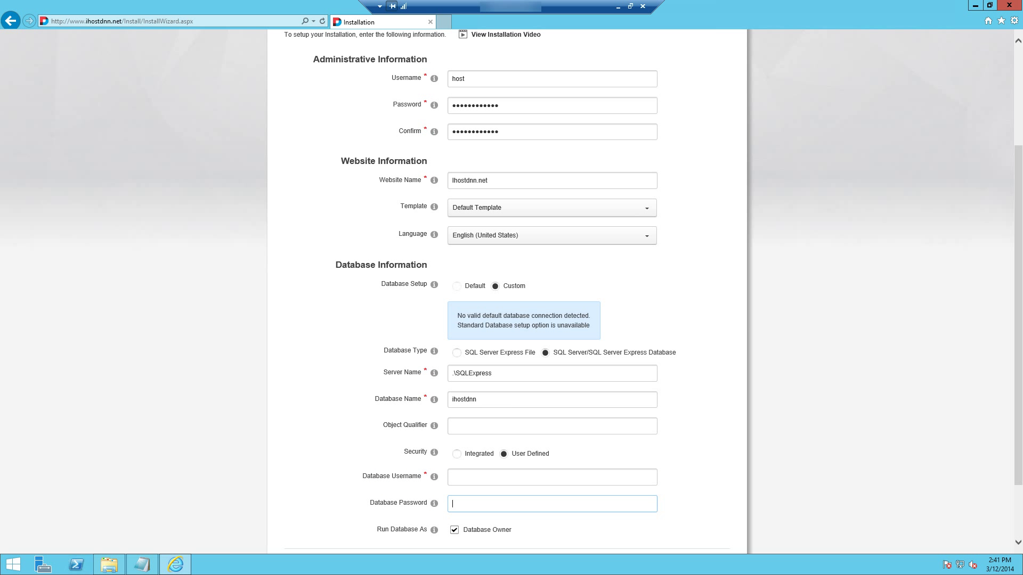
Step: Copy the database username from the Notepad connection notes into the Database Username field
left_click(141, 565)
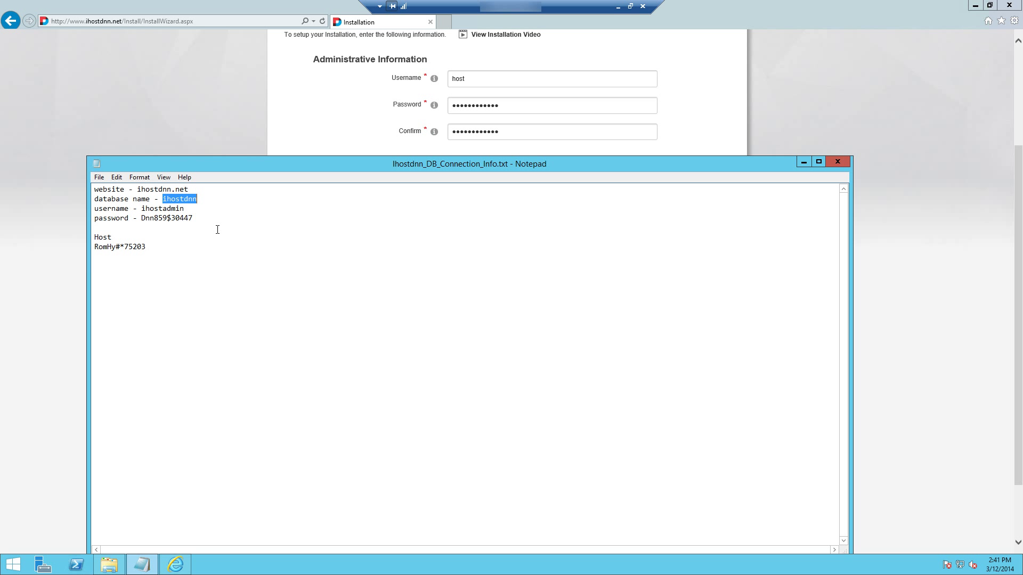
key("ctrl+End")
mouse_move(204, 222)
left_mouse_down()
mouse_move(94, 218)
mouse_move(95, 189)
mouse_move(188, 212)
left_mouse_up()
right_click(183, 215)
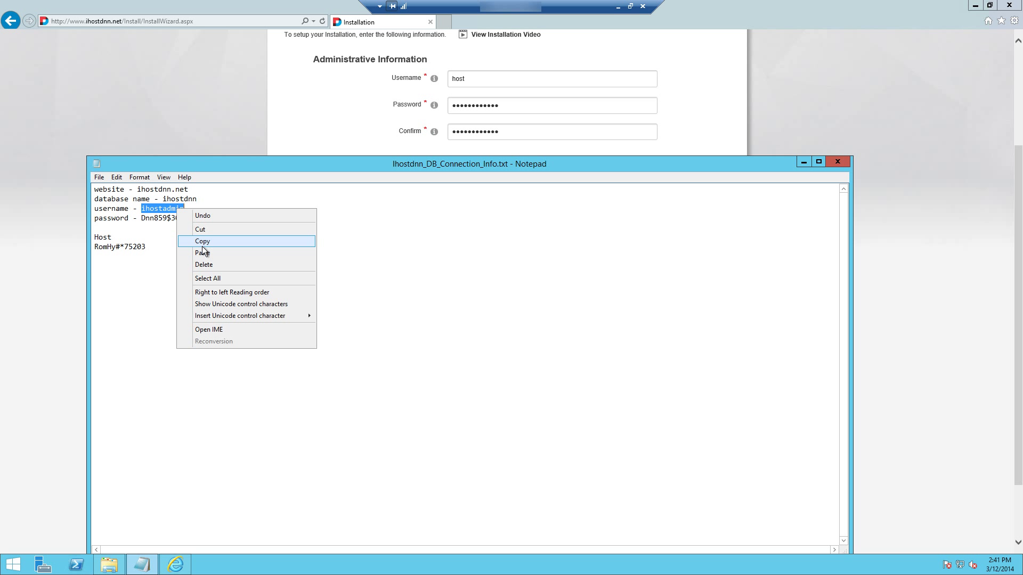
left_click(203, 246)
left_click(210, 152)
left_click(471, 481)
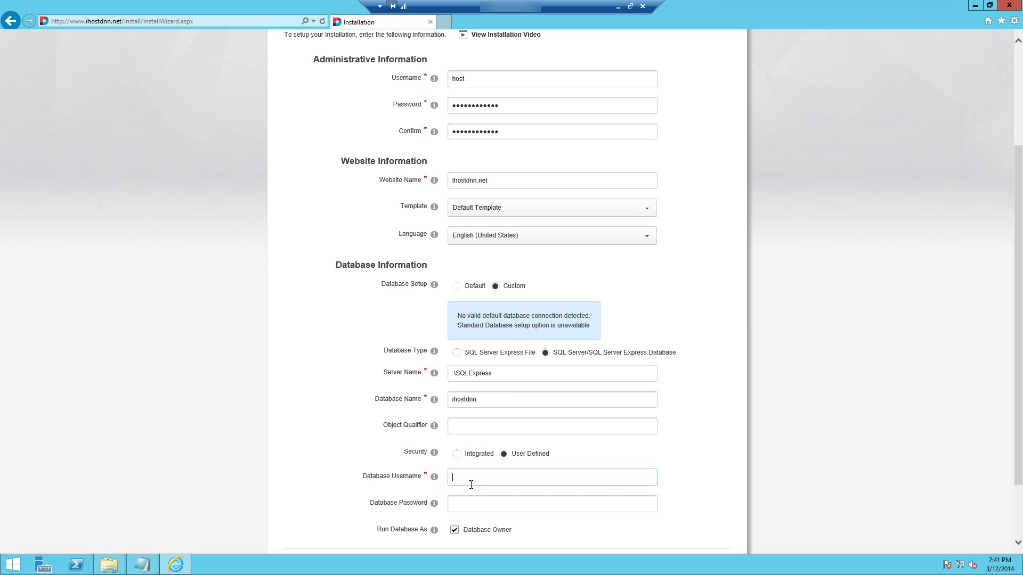
key("ctrl+v")
Step: Copy the database password from the notes into the Database Password field and scroll to Continue
left_click(141, 565)
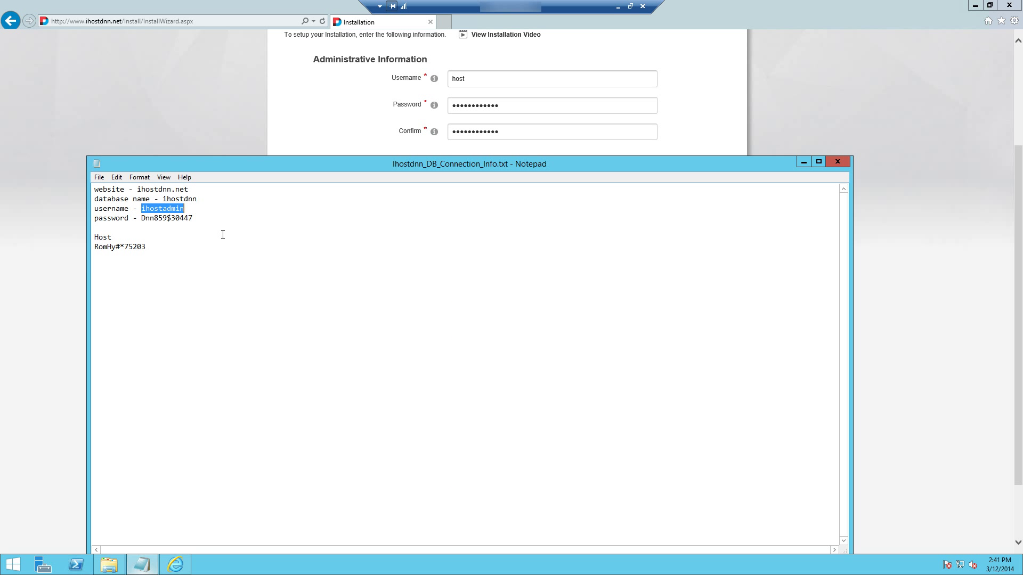
left_click_drag(193, 219, 148, 225)
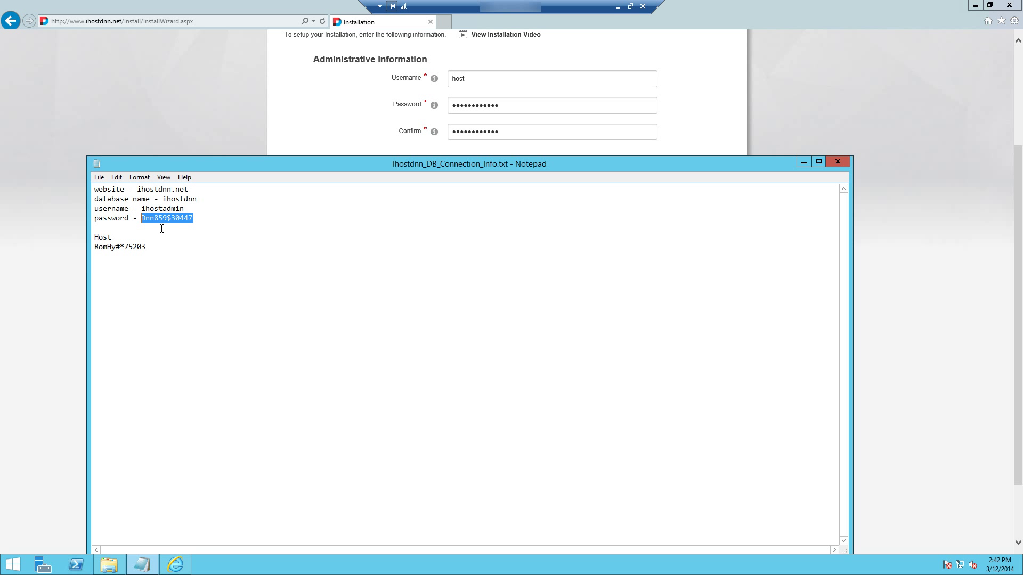
left_click(178, 133)
left_click(497, 502)
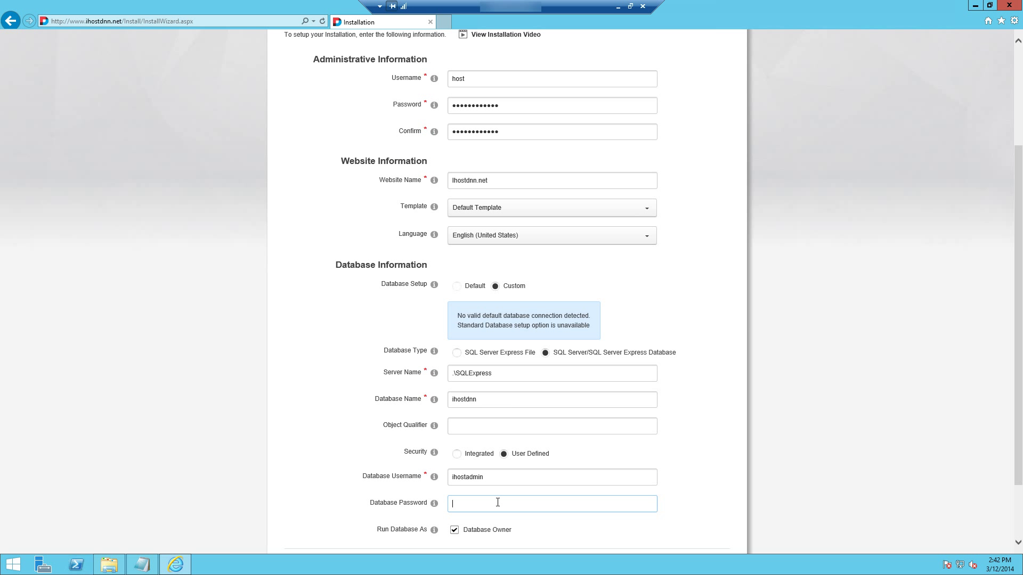
key("ctrl+v")
scroll(534, 528, "down", 2)
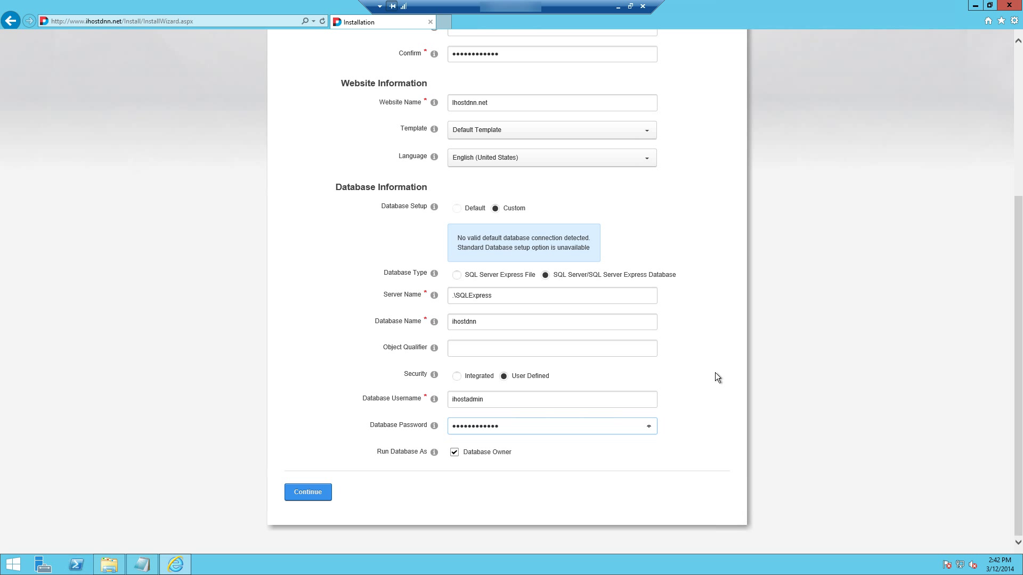
scroll(644, 279, "up", 5)
scroll(497, 348, "down", 5)
Step: Submit the settings and let the installation run until Installation Complete shows 100% Done
left_click(309, 493)
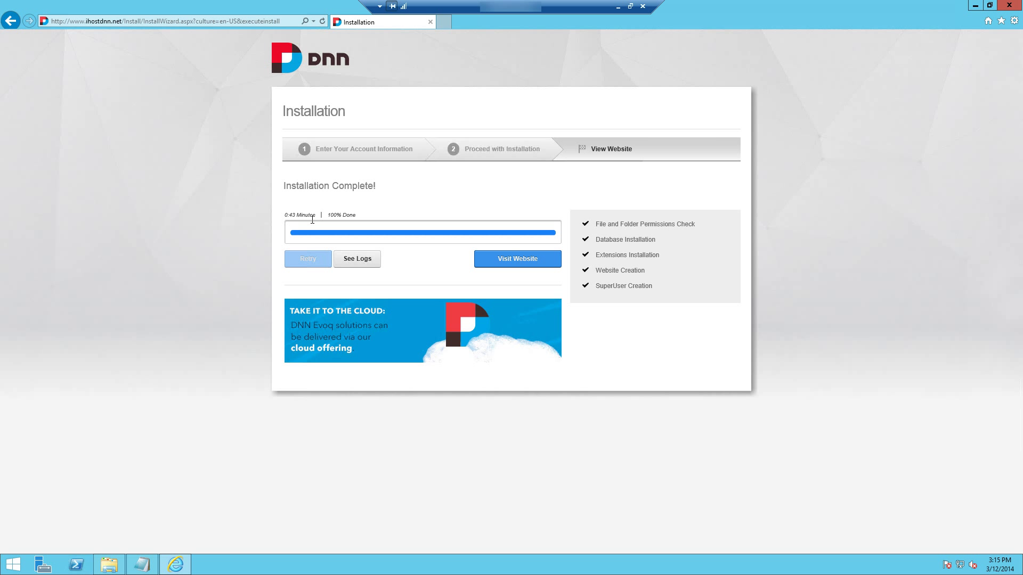
left_click_drag(293, 193, 375, 190)
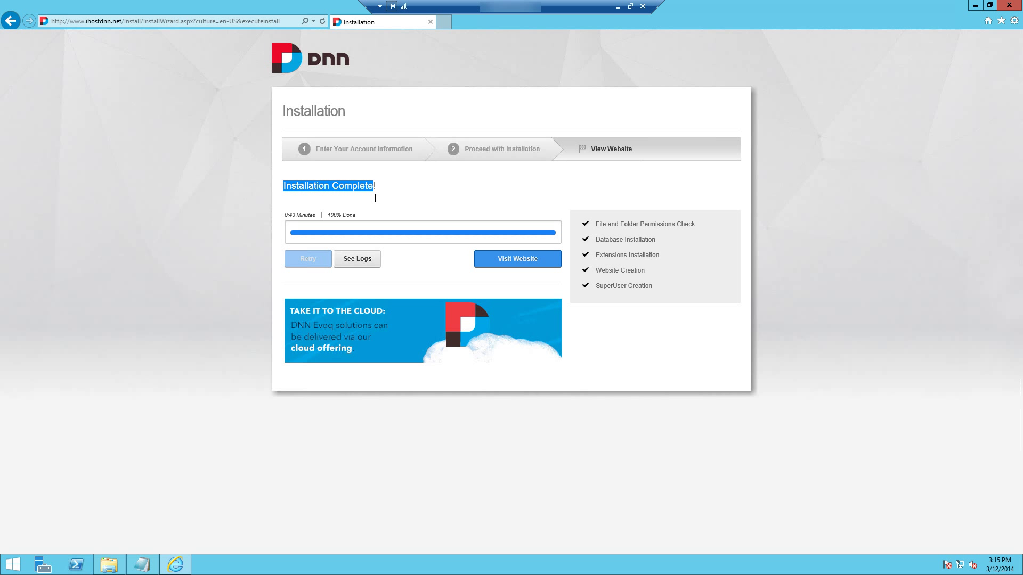
left_click(368, 213)
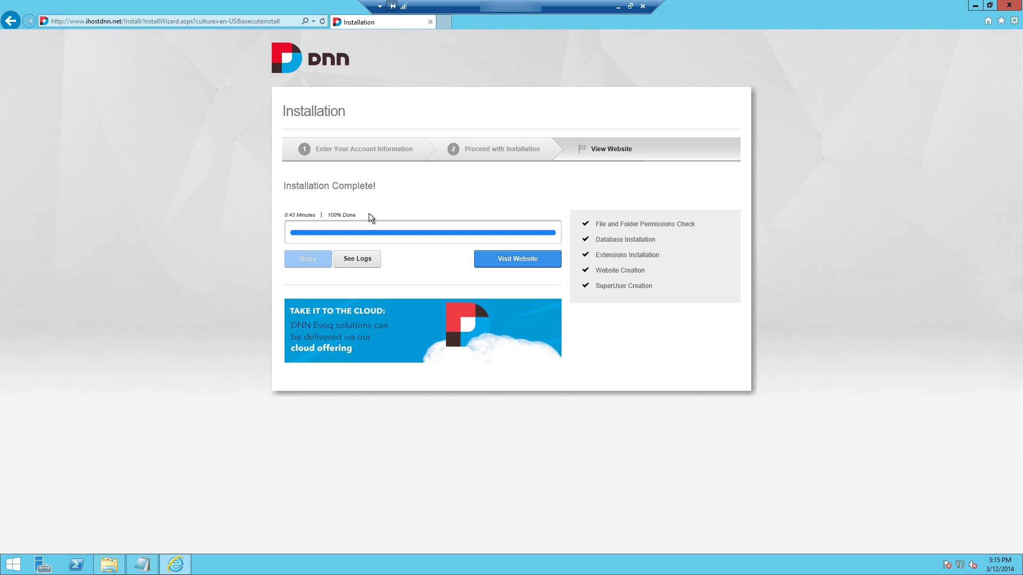
Step: Visit the new Awesome Cycles site, tick 'Don't show this again' and close the Welcome dialog
left_click(510, 271)
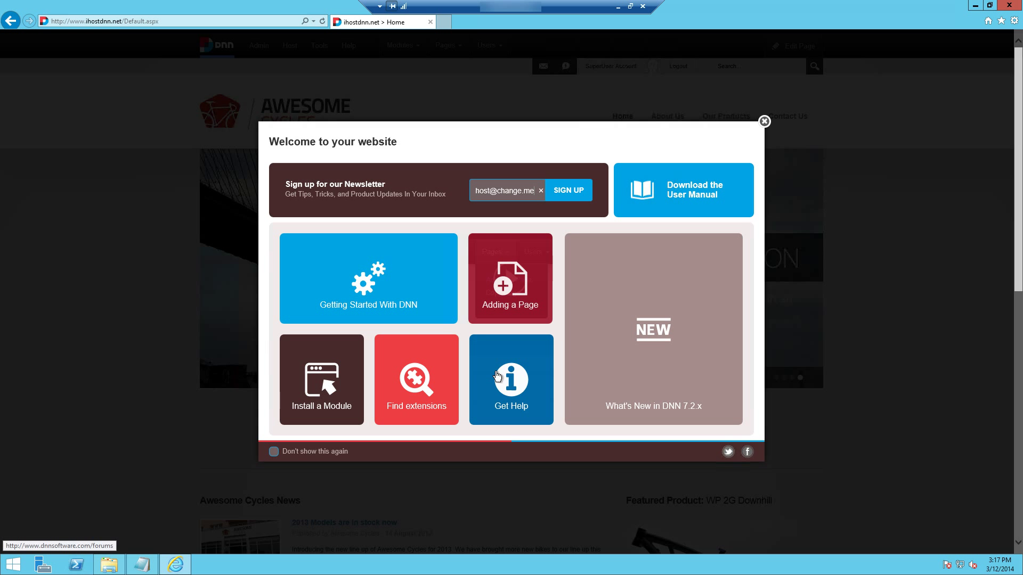
left_click(282, 460)
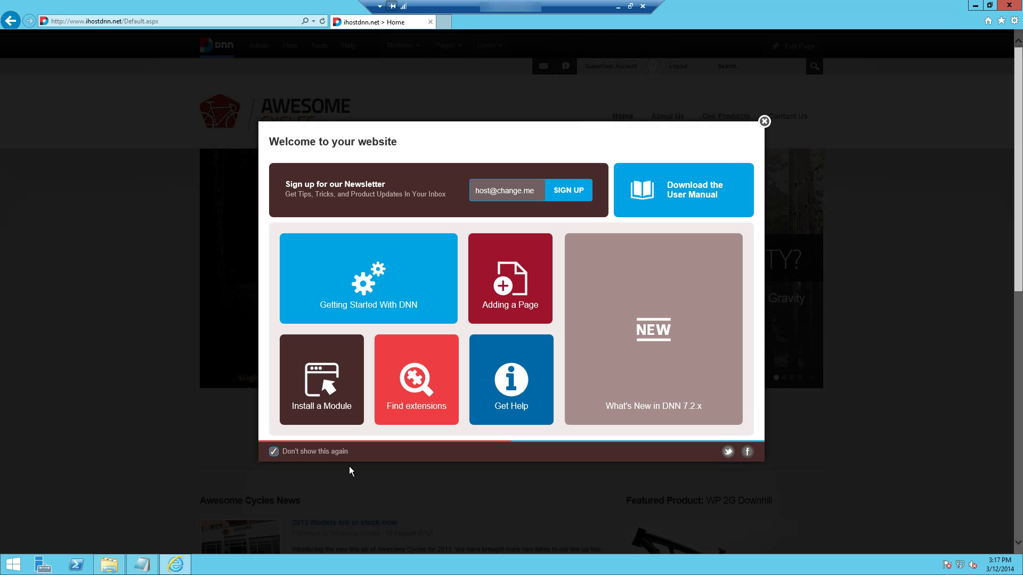
left_click(765, 122)
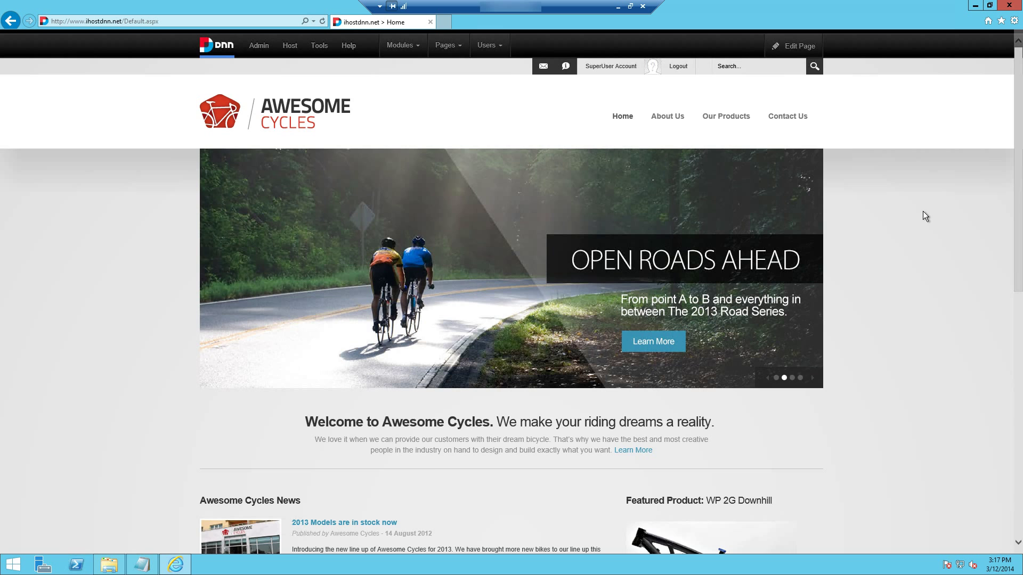
scroll(911, 229, "down", 8)
scroll(904, 245, "up", 8)
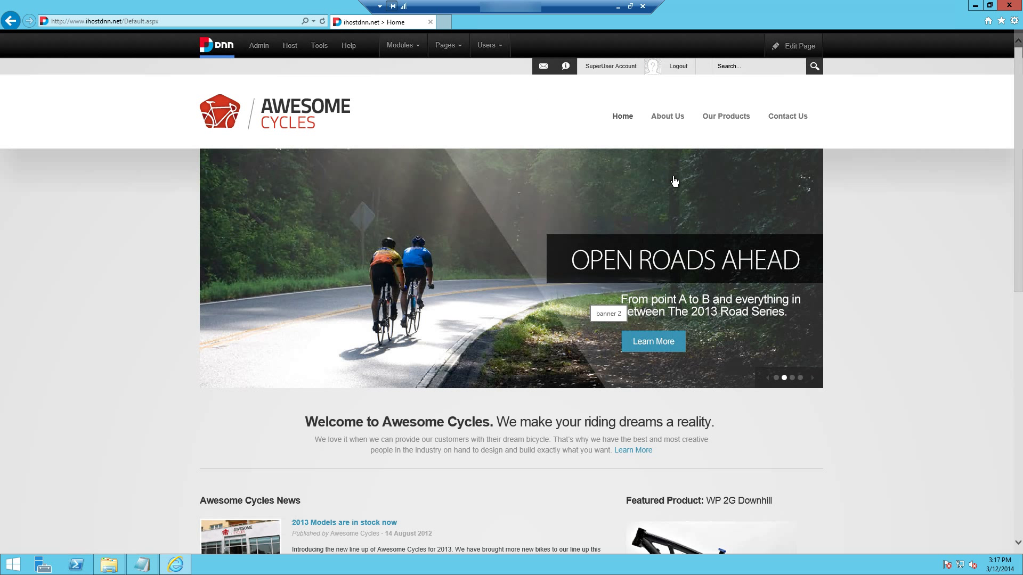
Step: Log out of the superuser account and bring the Notepad connection notes forward
left_click(678, 66)
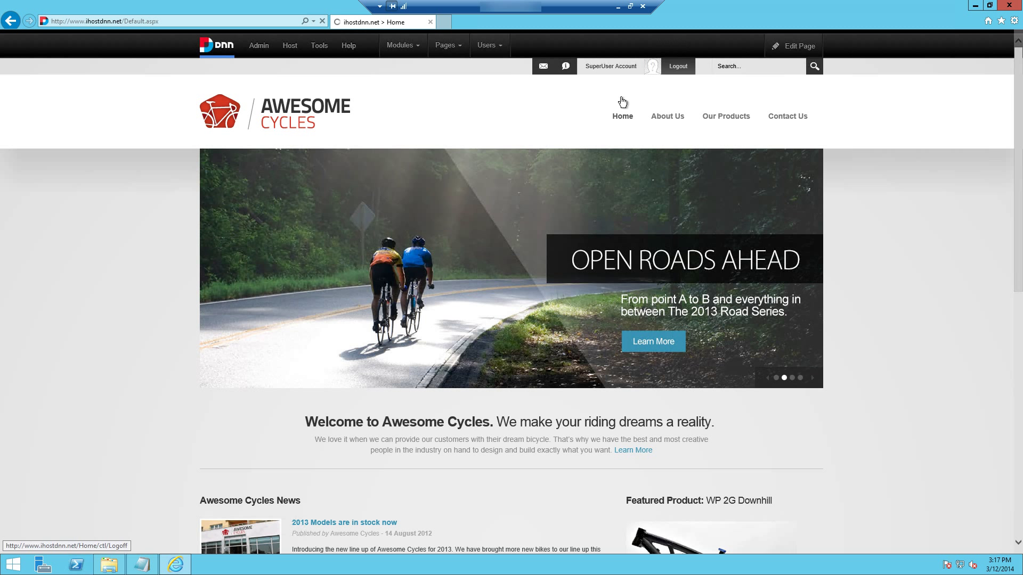
left_click(142, 565)
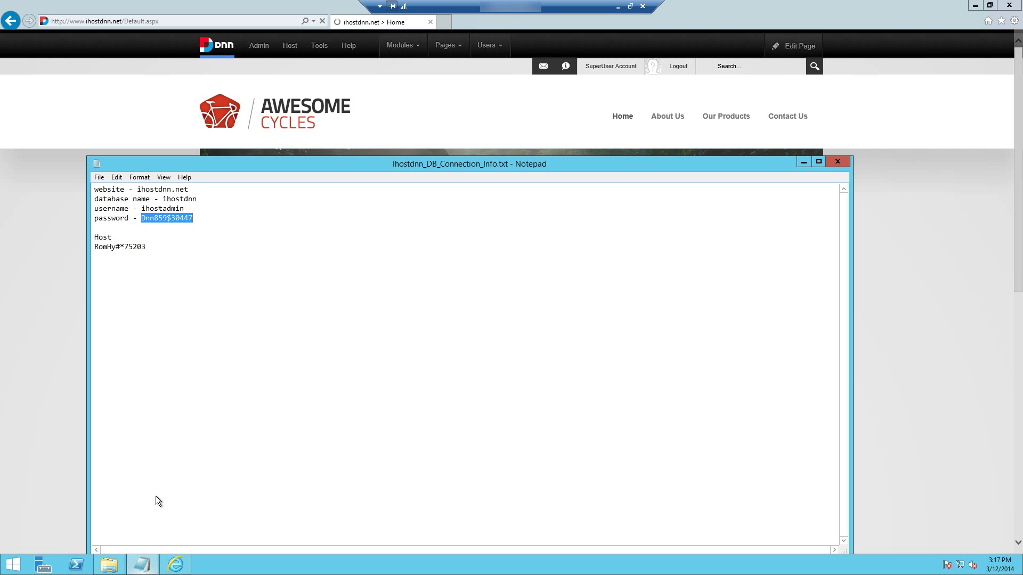
left_click(143, 287)
Step: Select and copy only the host account's password line from the notes
left_click_drag(130, 253, 95, 237)
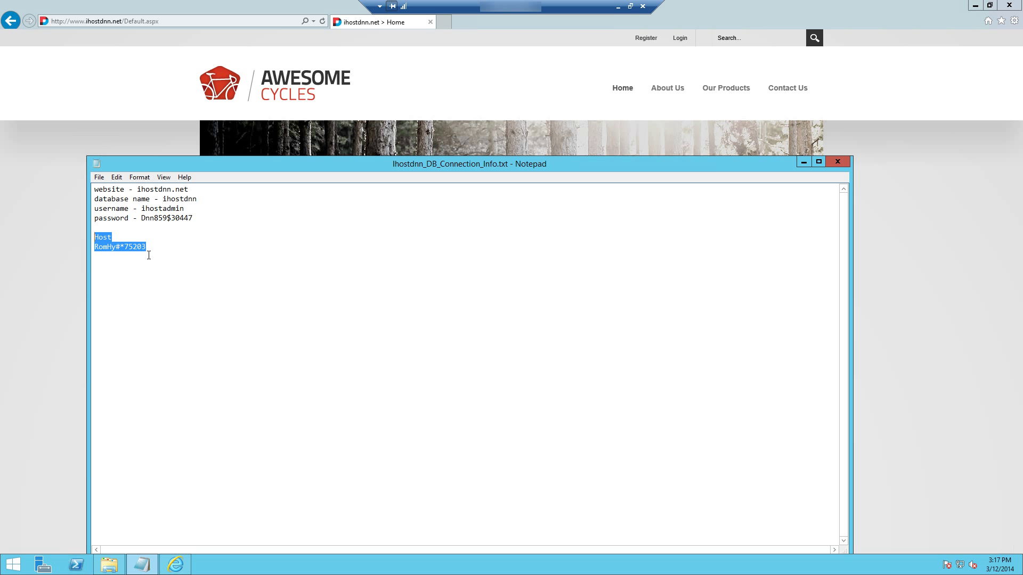
left_click(103, 244)
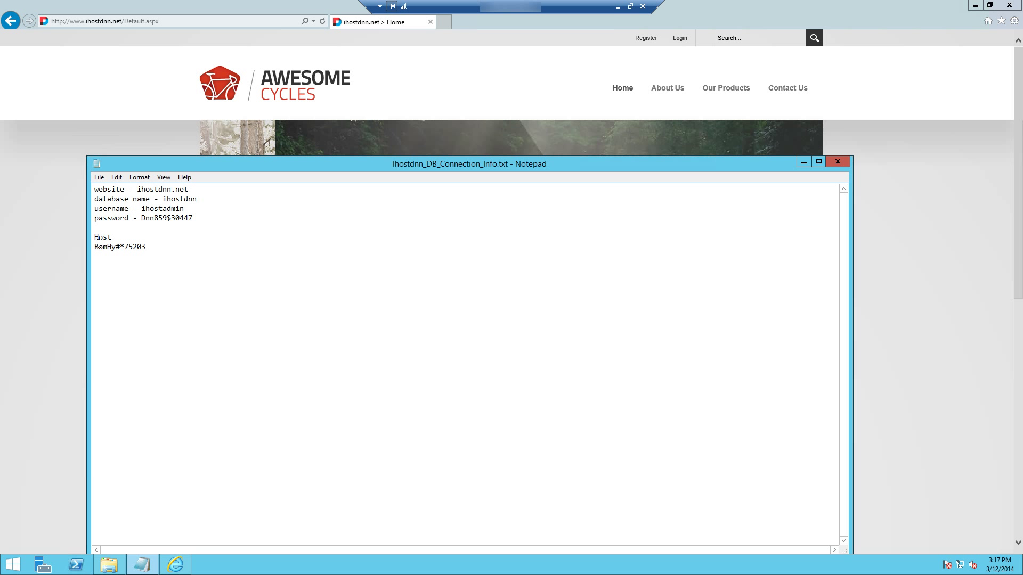
left_click_drag(94, 238, 116, 241)
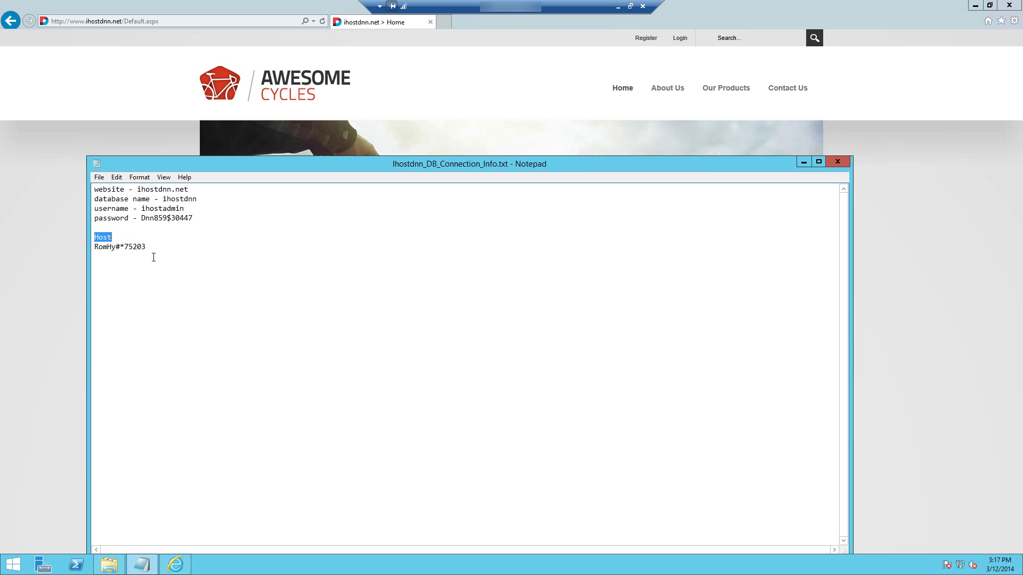
left_click_drag(146, 247, 101, 255)
left_click(116, 263)
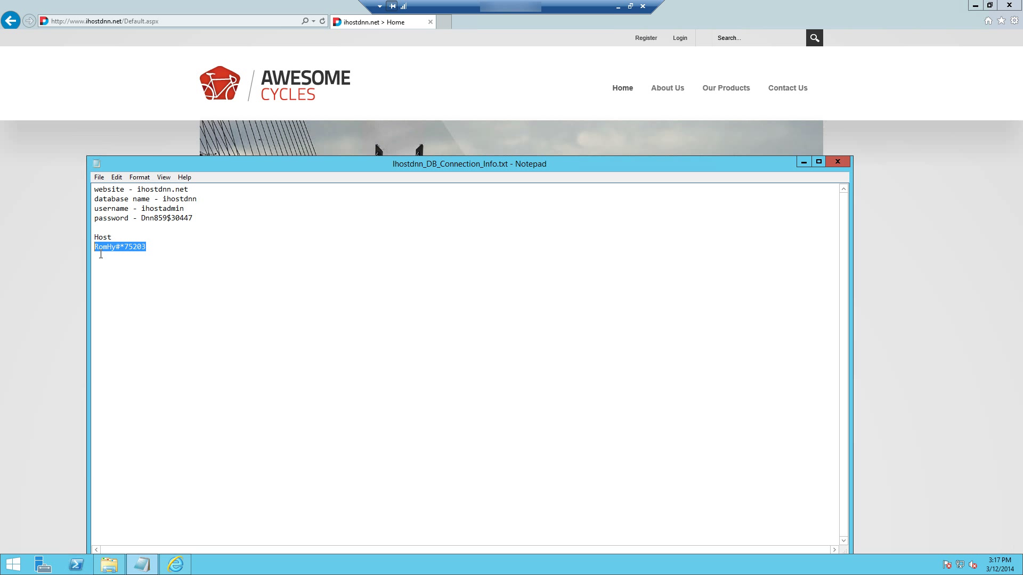
left_click(152, 253)
left_click_drag(137, 254, 99, 255)
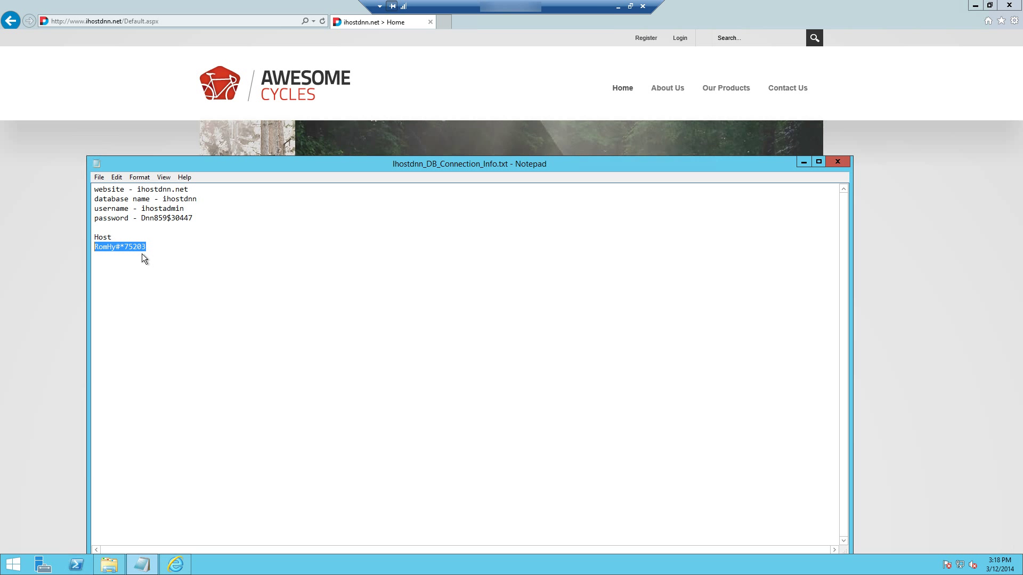
right_click(141, 254)
left_click(161, 279)
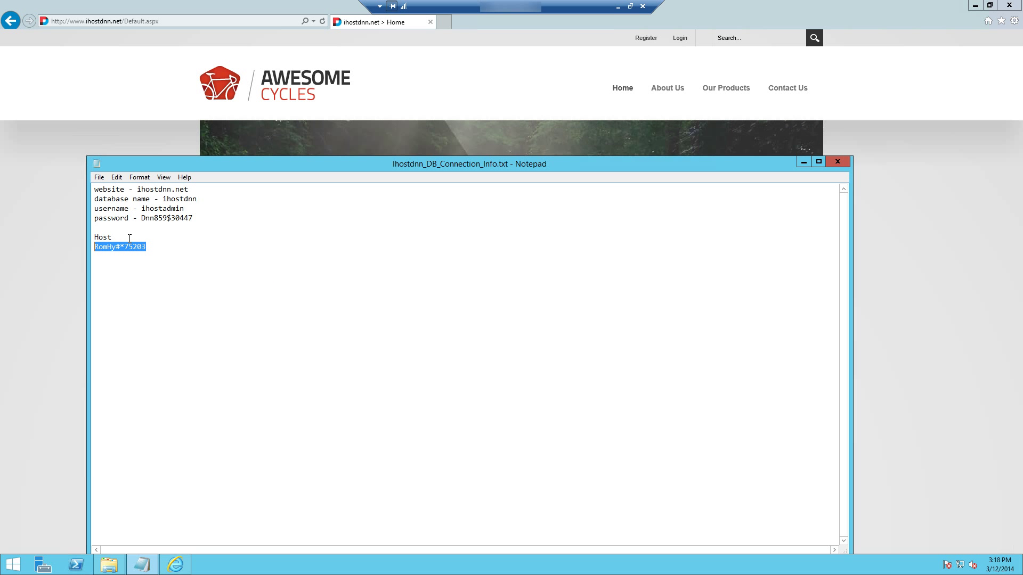
left_click(9, 231)
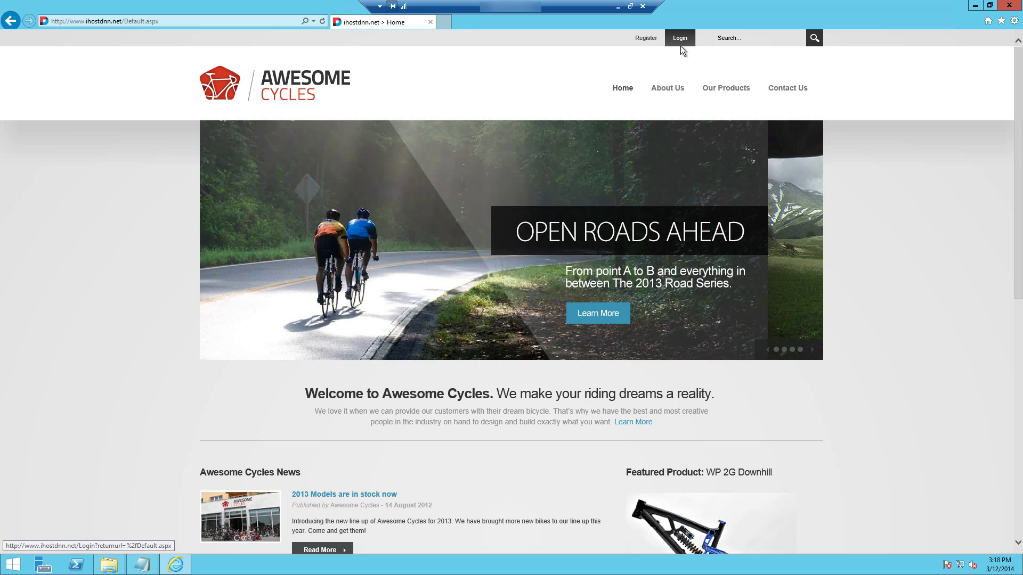
Step: Log in with username 'host' and the pasted host password
left_click(679, 45)
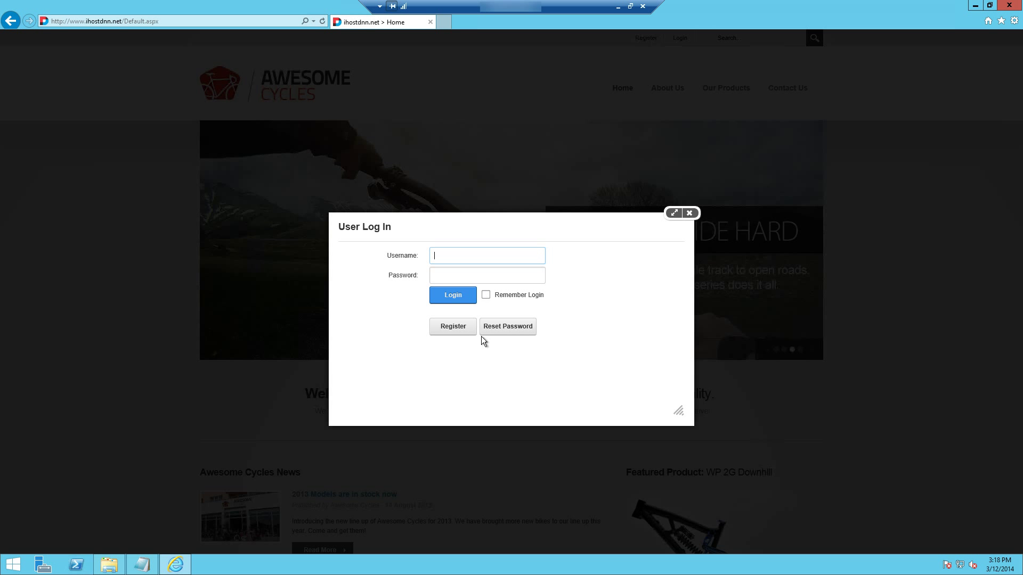
type("host")
key("Tab")
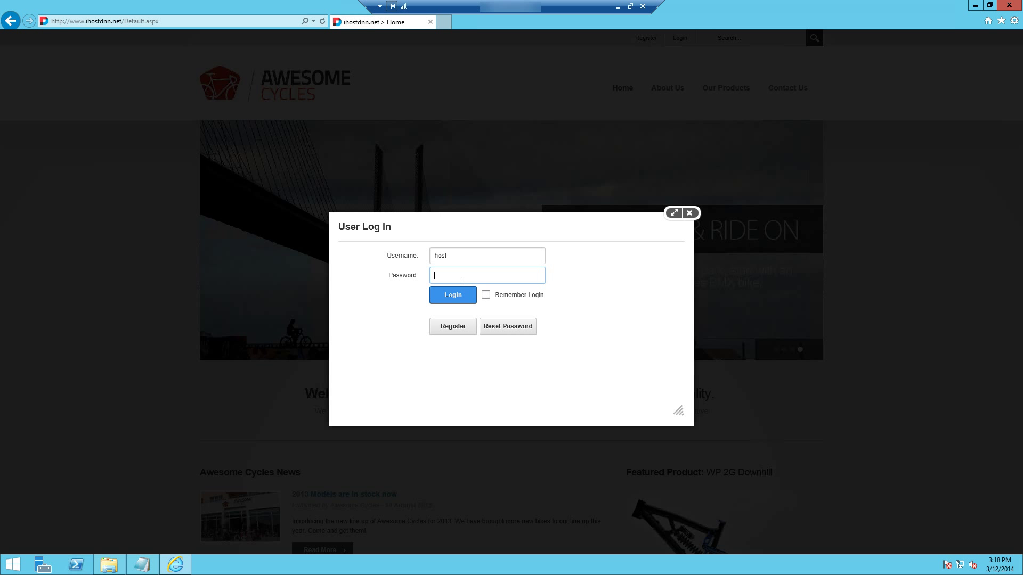
right_click(462, 281)
left_click(491, 324)
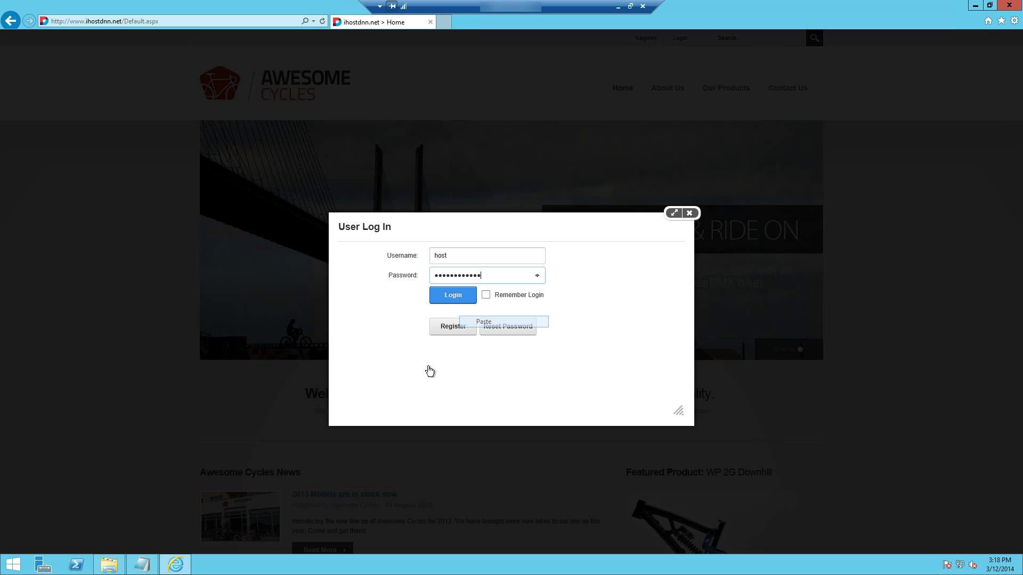
left_click(154, 570)
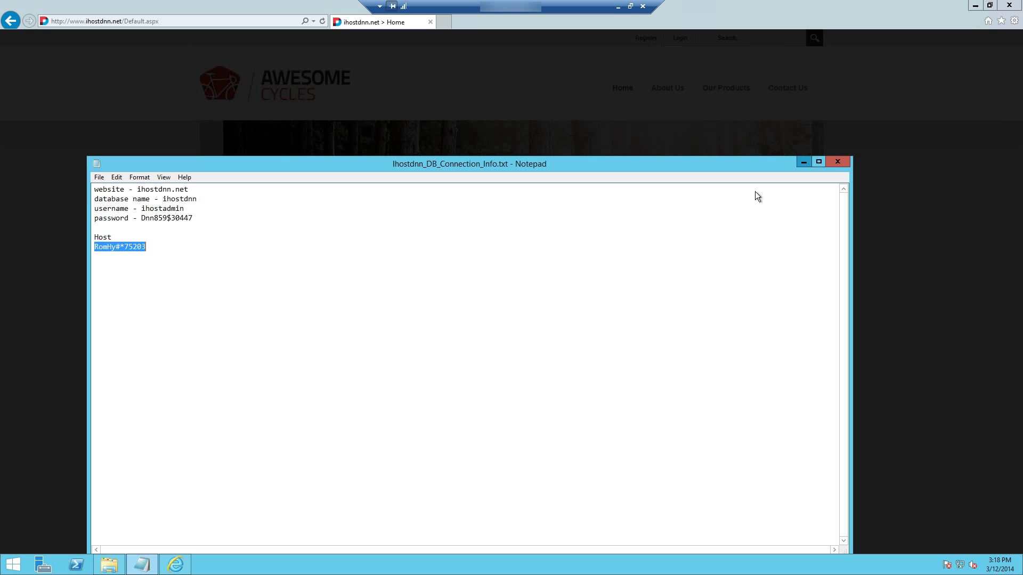
left_click(803, 161)
left_click(449, 307)
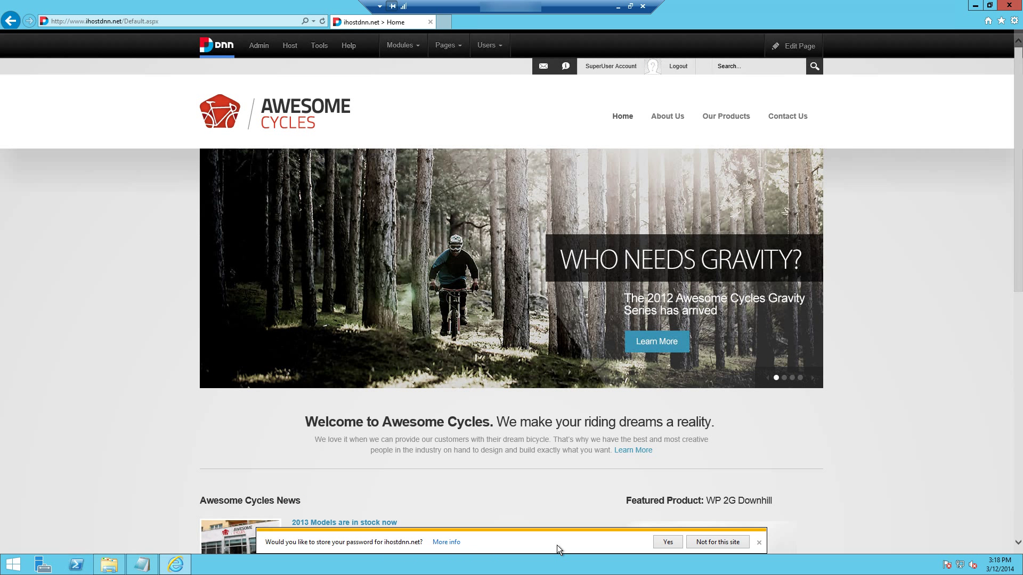
Step: Close IE's store-password bar, then browse the Host, Help, Users, Pages, Modules and Edit Page menus
left_click(759, 543)
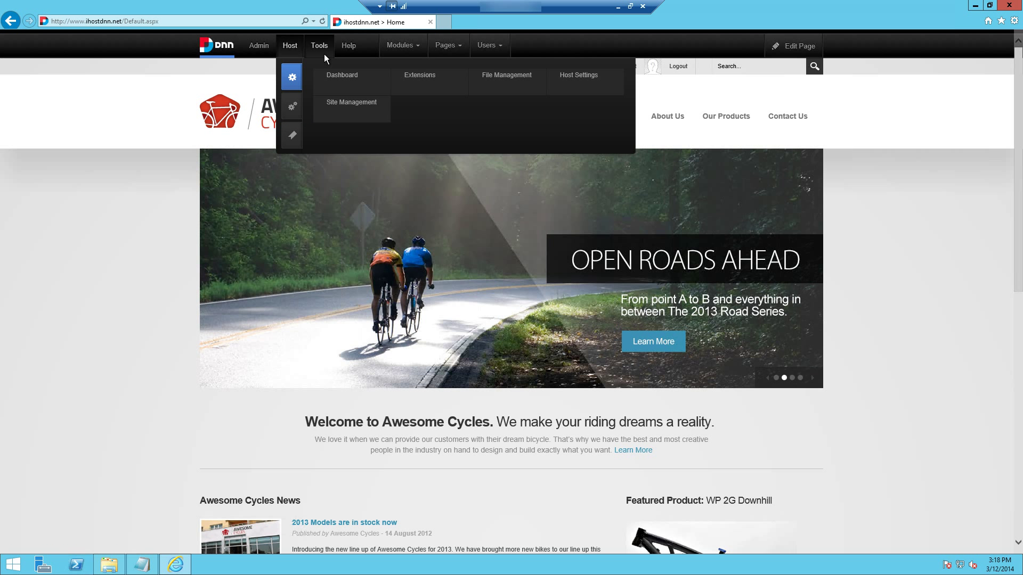
mouse_move(351, 58)
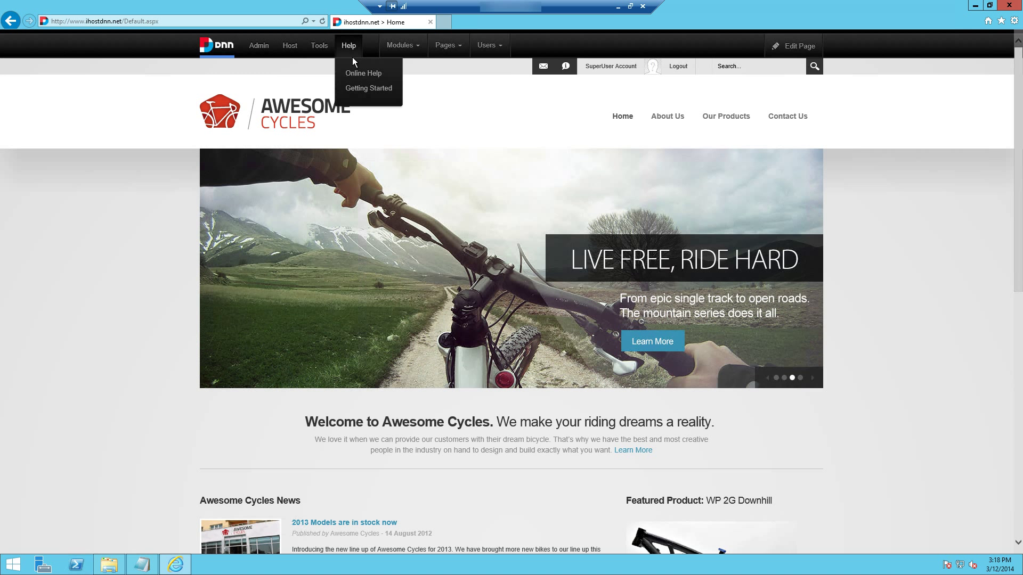
mouse_move(669, 129)
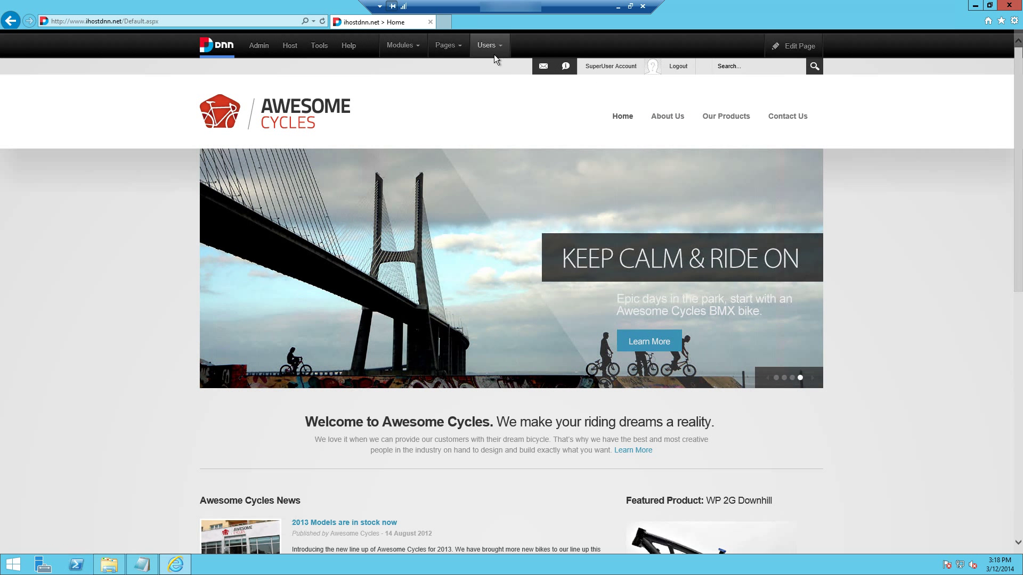
mouse_move(493, 55)
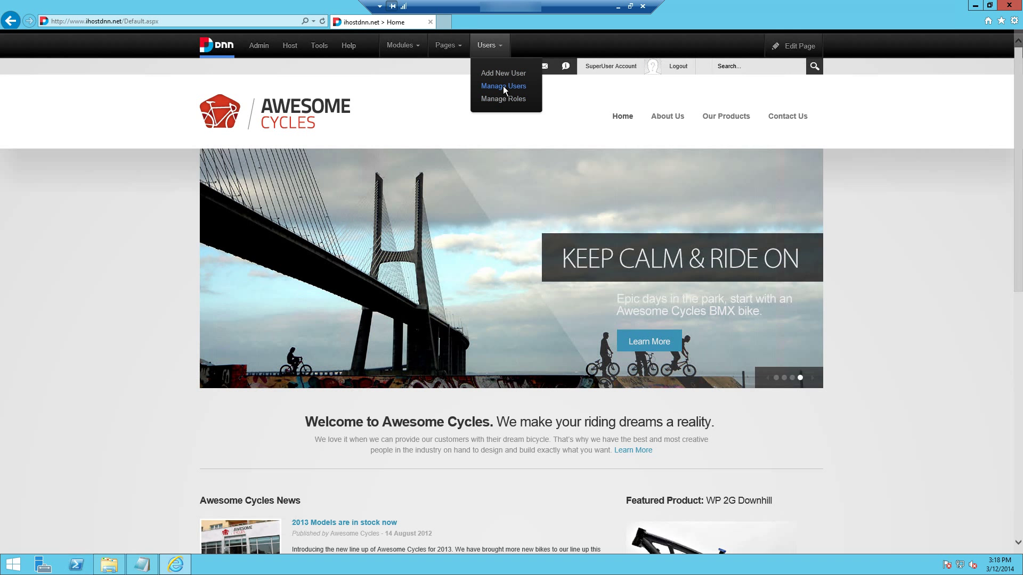
mouse_move(456, 49)
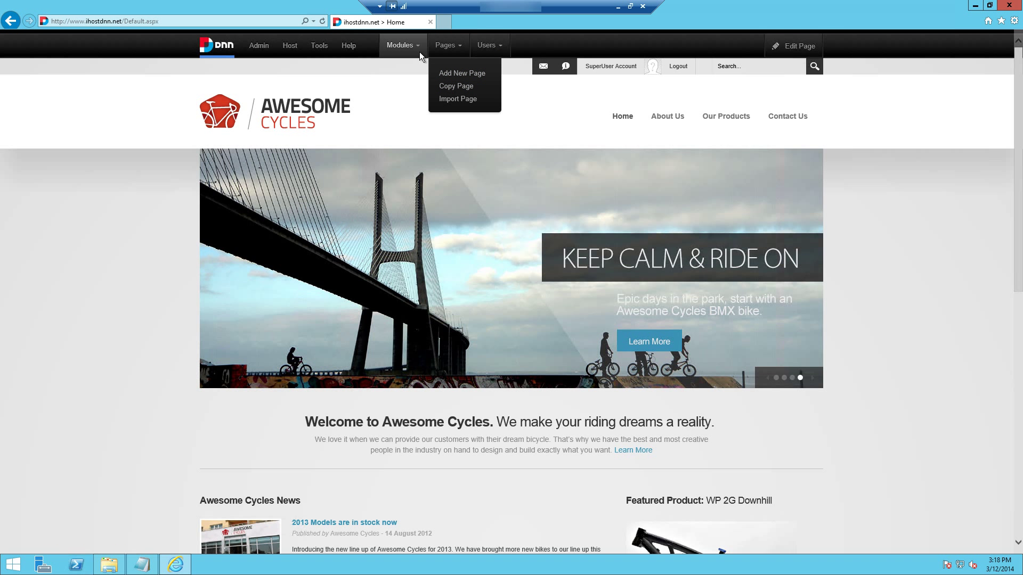
mouse_move(420, 52)
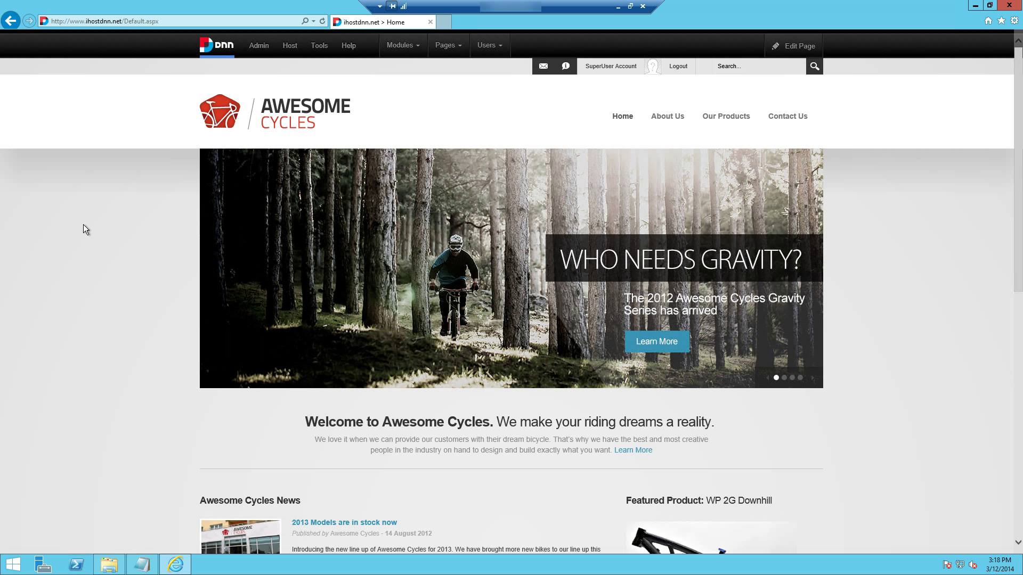
mouse_move(784, 56)
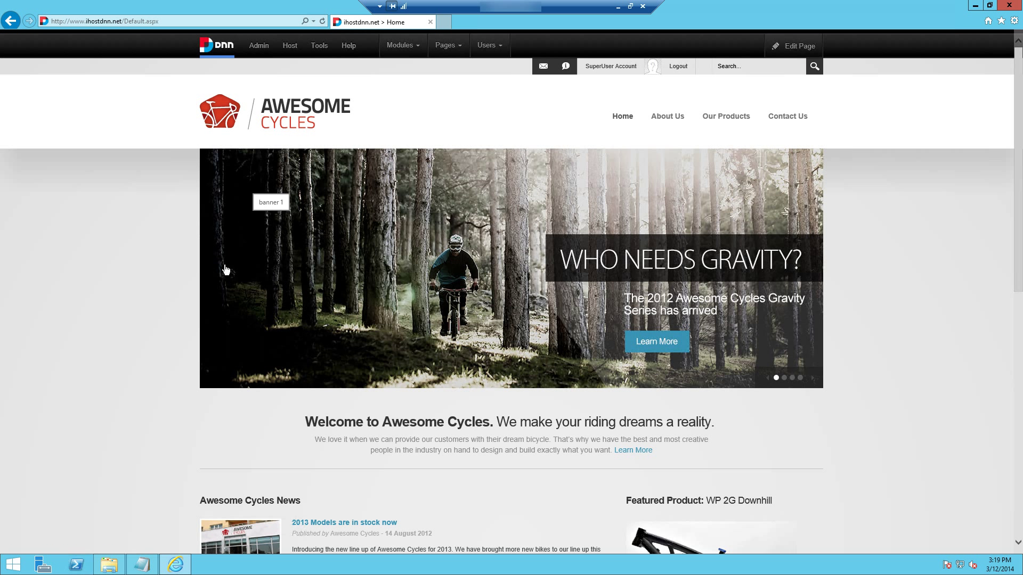
scroll(229, 330, "down", 2)
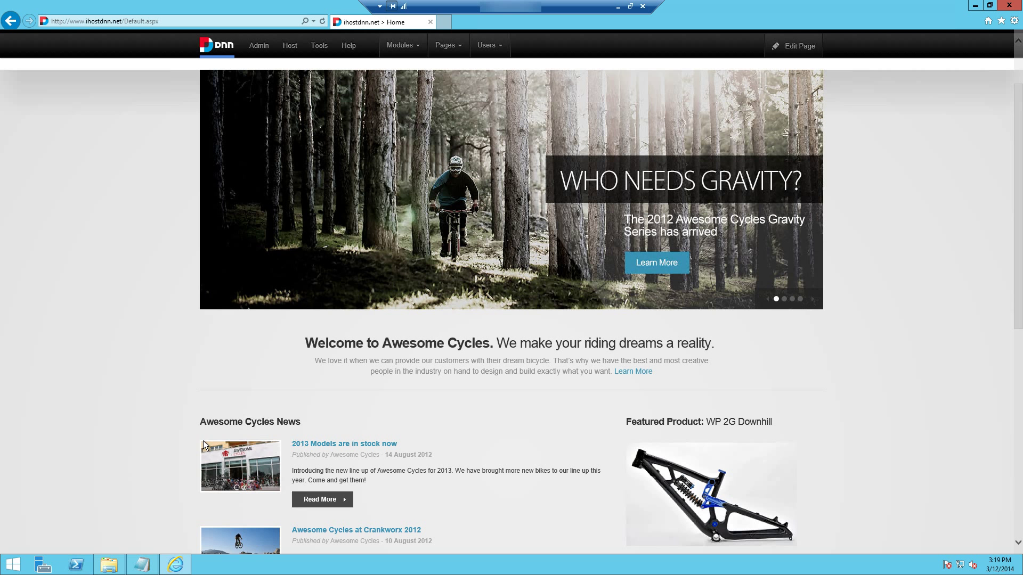
scroll(205, 410, "up", 2)
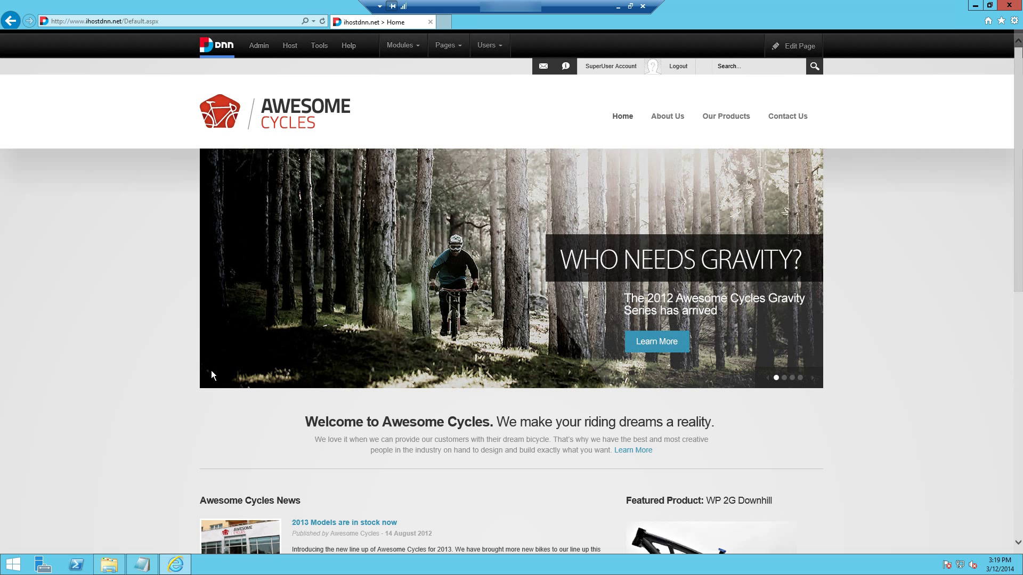